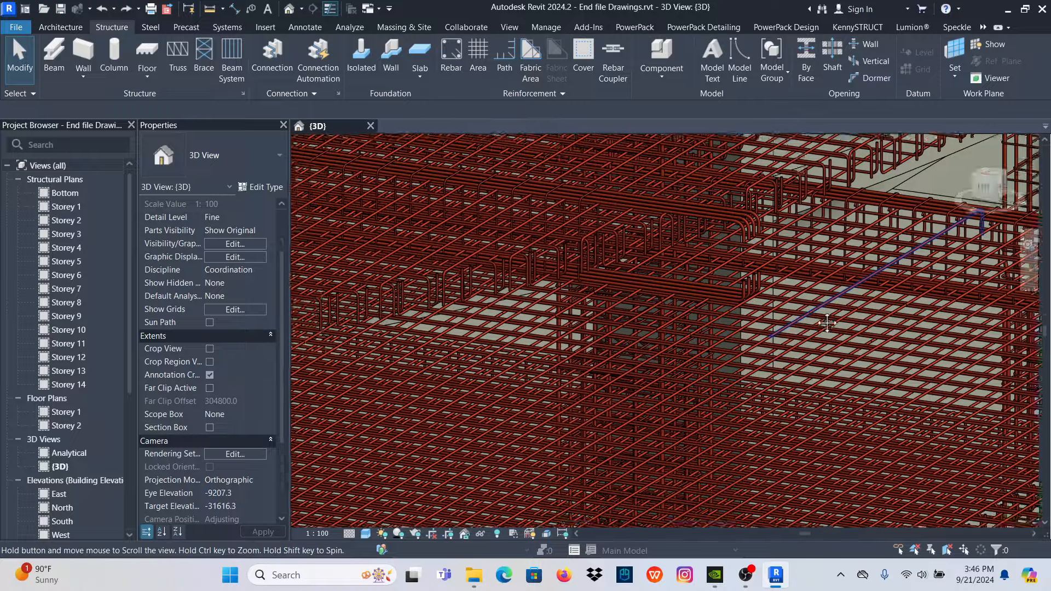
# Examine the slab, beam and column reinforcement across the building's 3D view.
pyautogui.moveTo(522, 399); pyautogui.dragTo(821, 197, button='middle')
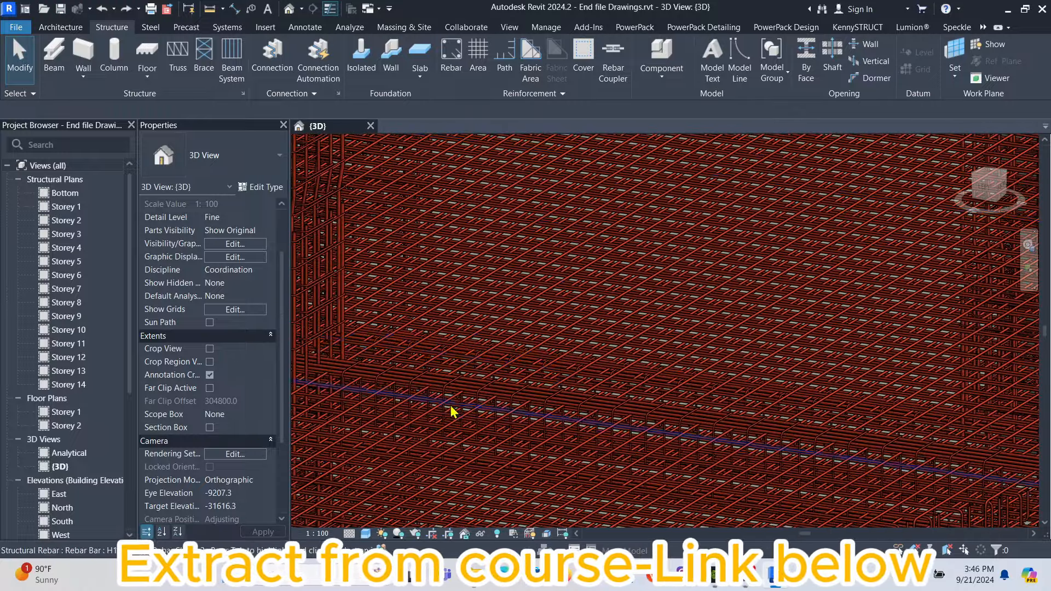
pyautogui.moveTo(452, 411); pyautogui.dragTo(726, 203, button='middle')
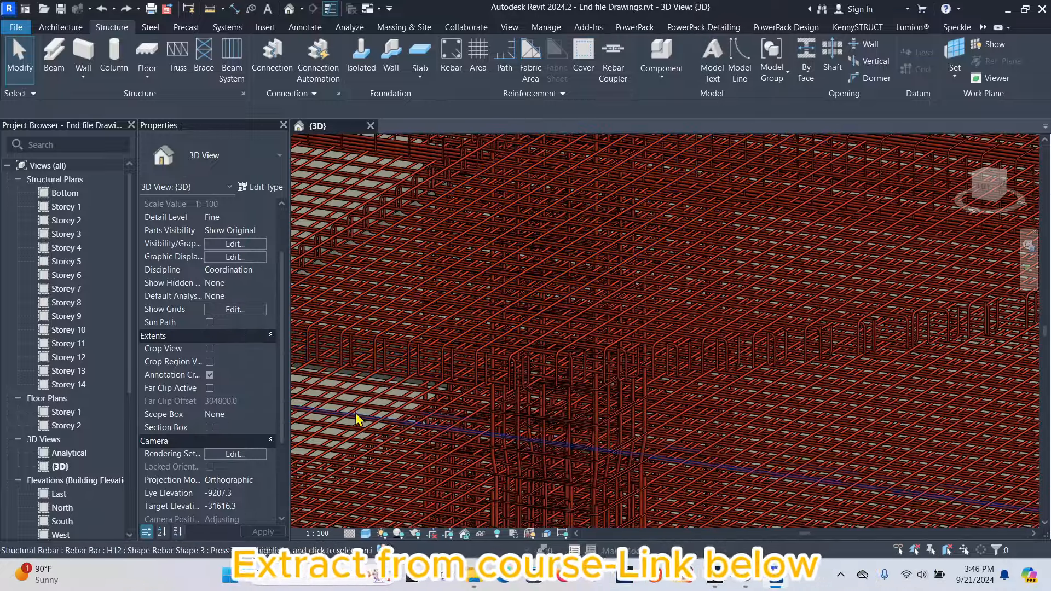
pyautogui.scroll(5, 356, 418)
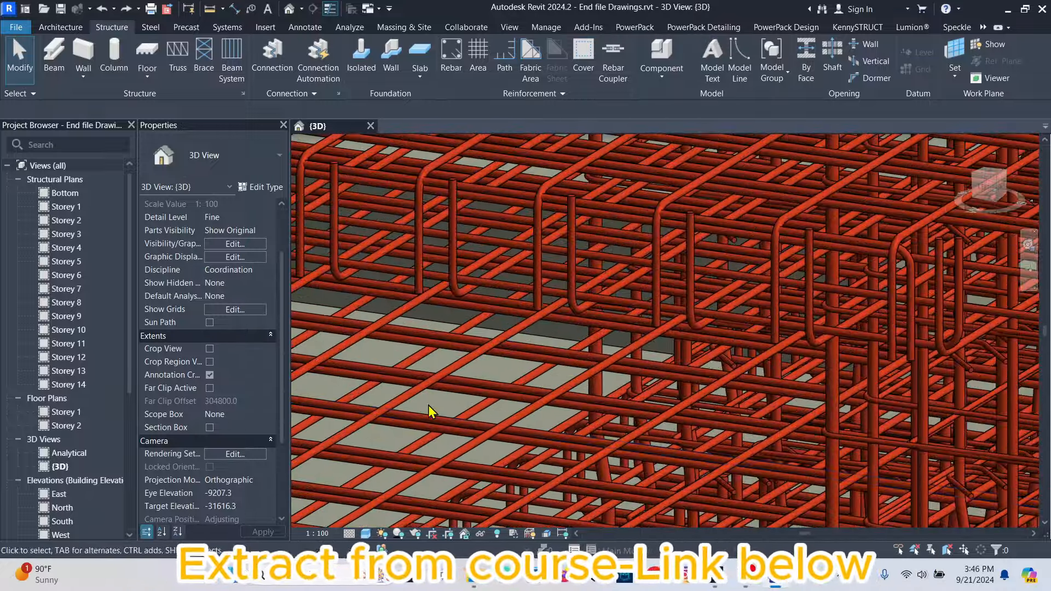
pyautogui.scroll(-6, 430, 412)
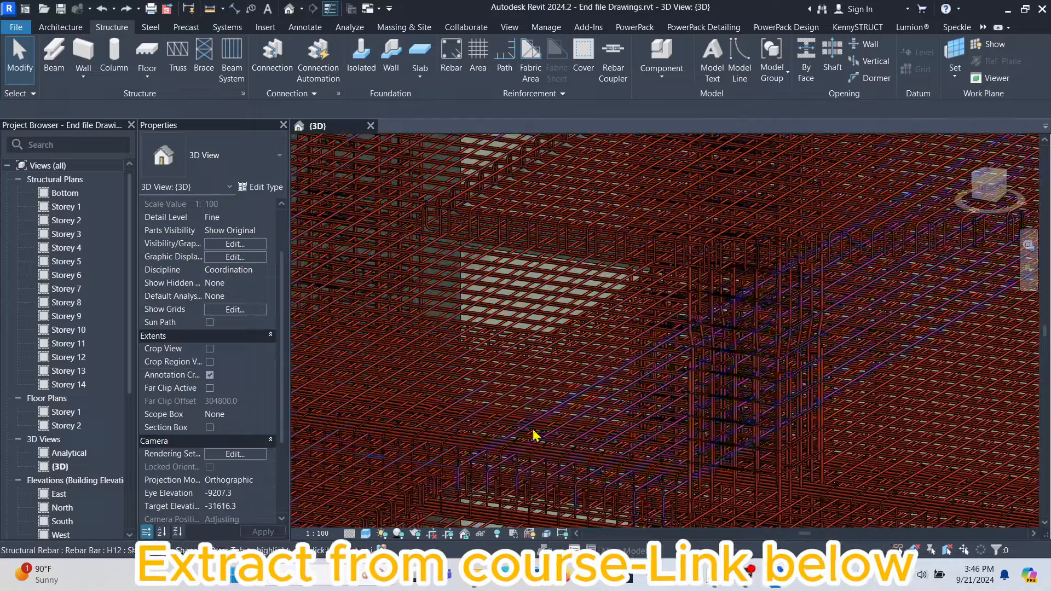
pyautogui.moveTo(565, 418); pyautogui.dragTo(624, 237, button='middle')
pyautogui.moveTo(541, 439)
pyautogui.mouseDown(button='middle')
pyautogui.moveTo(563, 400)
pyautogui.moveTo(603, 237)
pyautogui.moveTo(537, 415)
pyautogui.moveTo(540, 369)
pyautogui.moveTo(583, 245)
pyautogui.moveTo(586, 347)
pyautogui.moveTo(492, 312)
pyautogui.moveTo(516, 276)
pyautogui.mouseUp(button='middle')
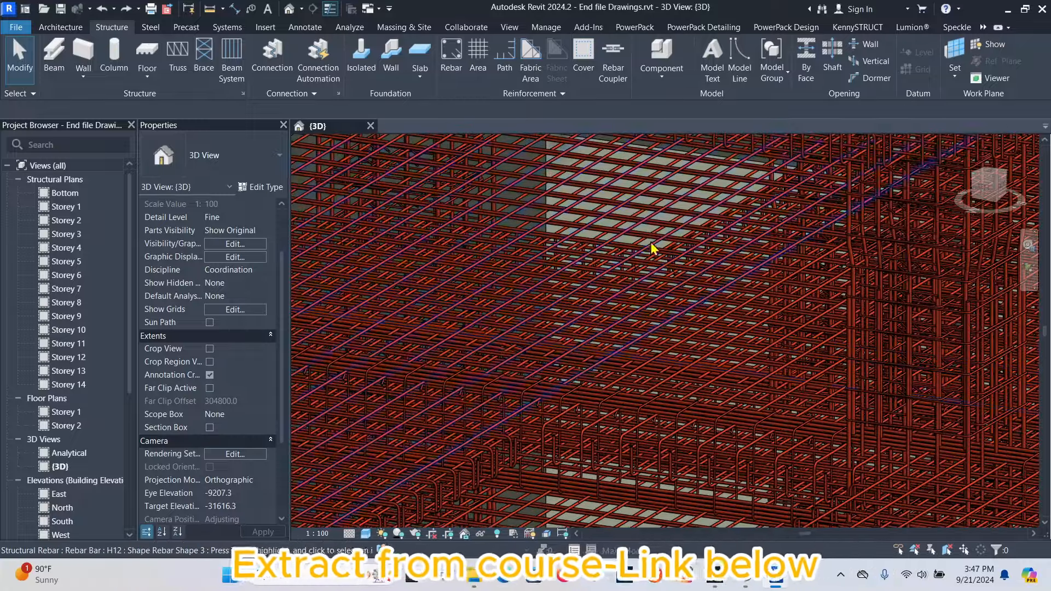
pyautogui.moveTo(583, 370); pyautogui.dragTo(605, 273, button='middle')
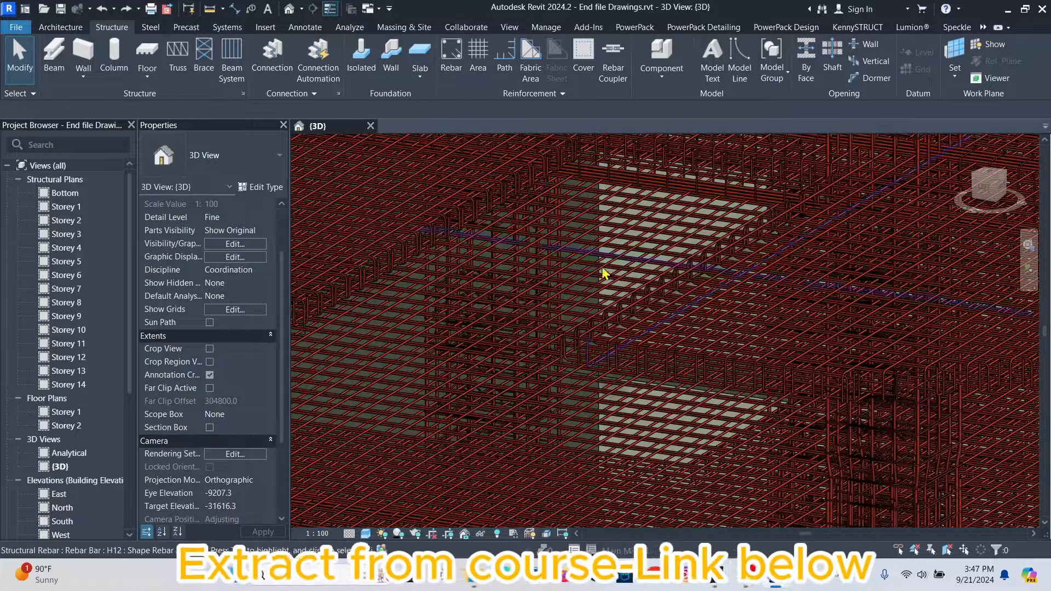
pyautogui.moveTo(572, 399); pyautogui.dragTo(489, 440, button='middle')
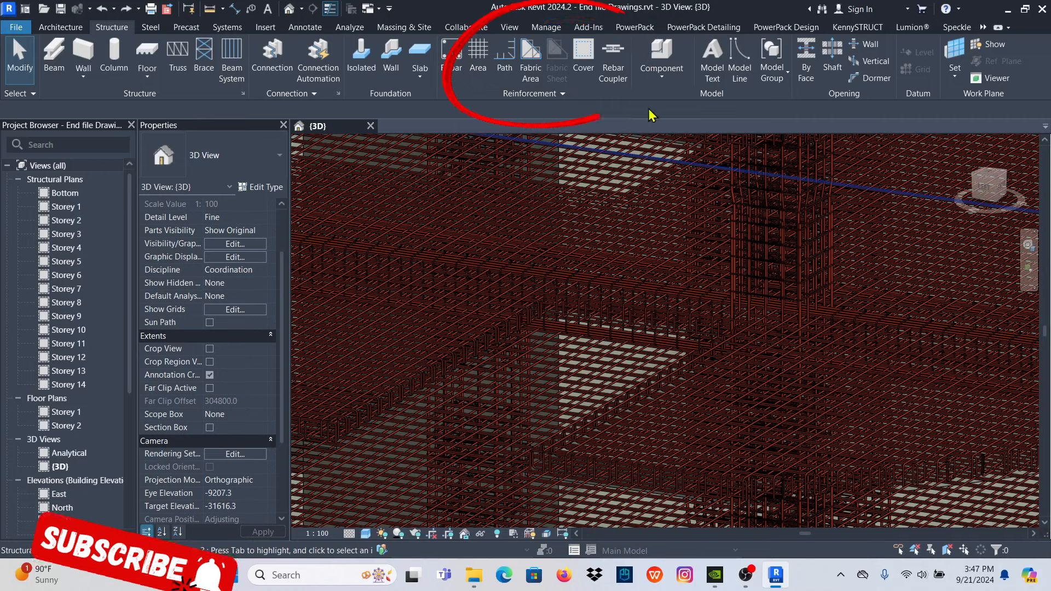
# Open the Reinforcement Numbers settings and keep the minimum number of digits for reinforcement numbers at 2.
pyautogui.click(561, 94)
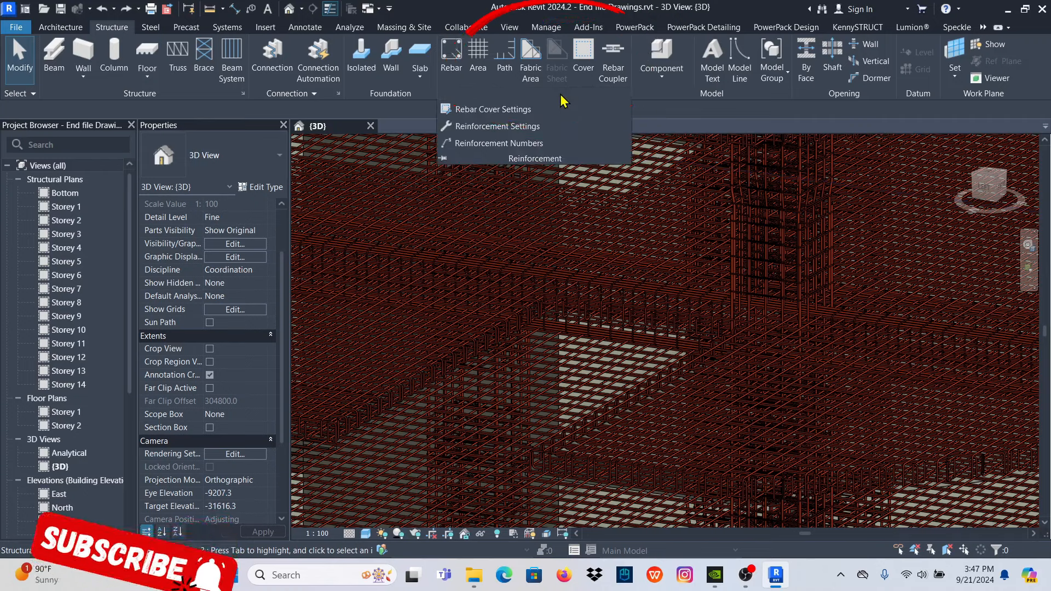
pyautogui.click(476, 144)
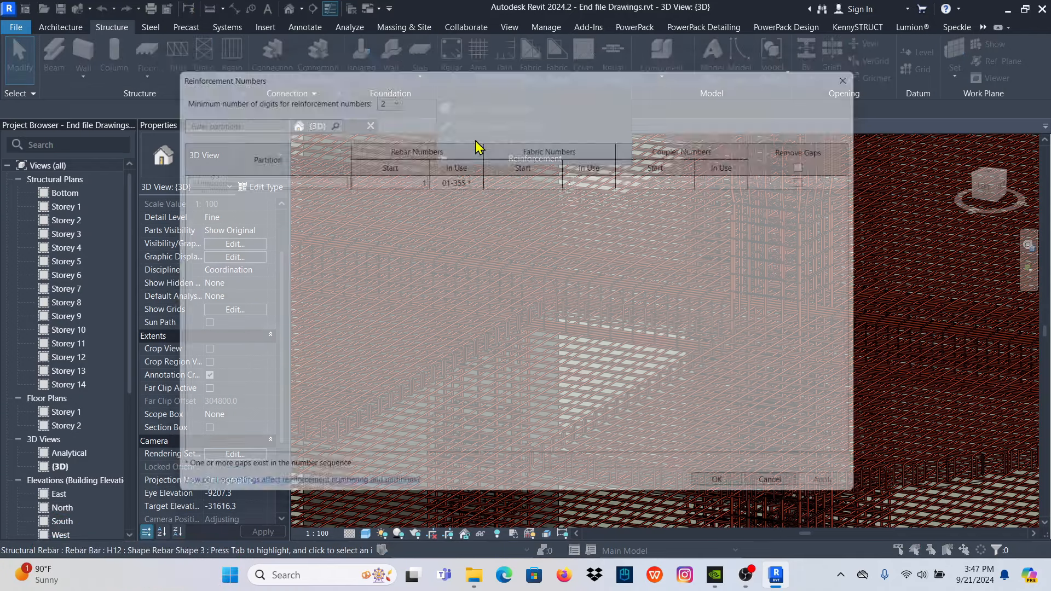
pyautogui.moveTo(416, 67); pyautogui.dragTo(370, 32)
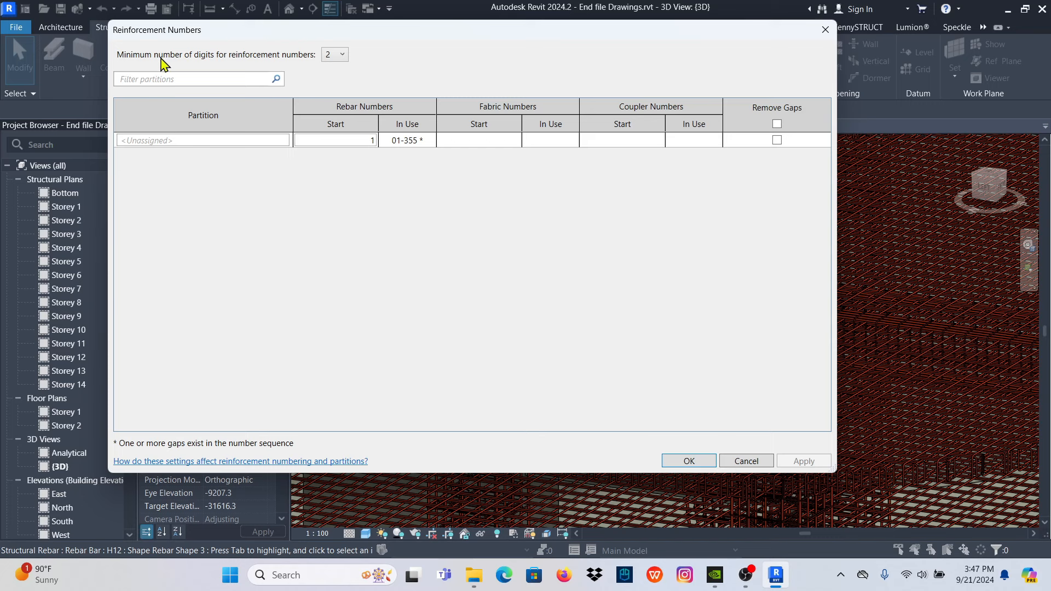
pyautogui.click(343, 54)
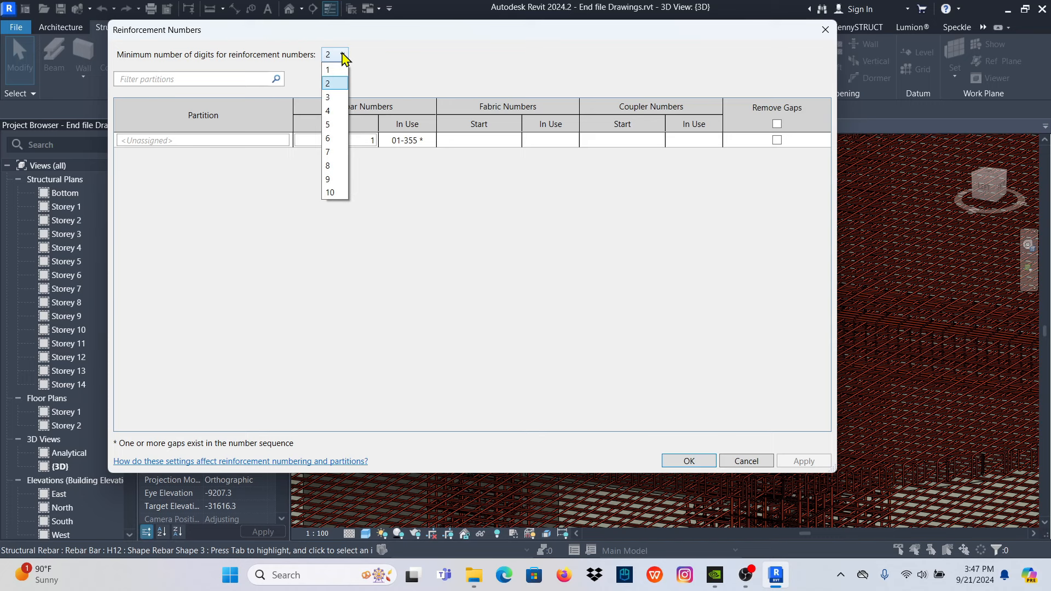
pyautogui.click(330, 85)
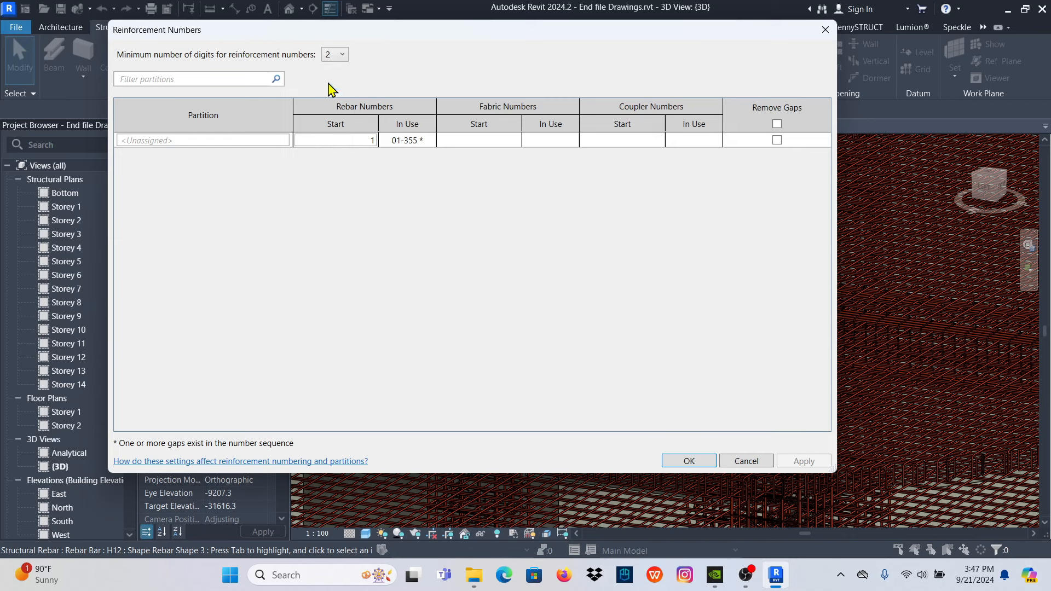
pyautogui.click(342, 57)
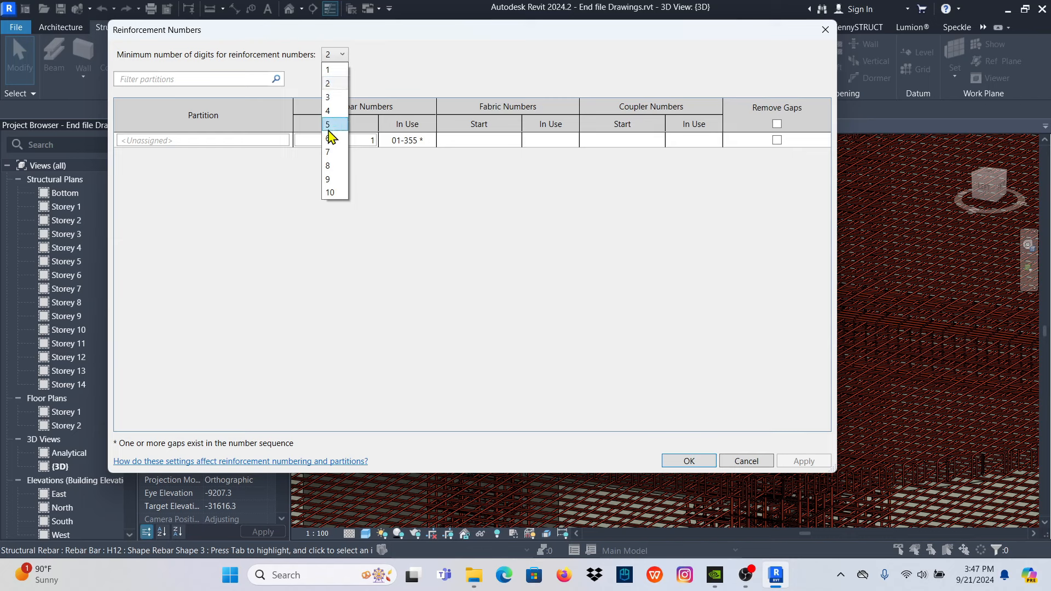
pyautogui.click(330, 87)
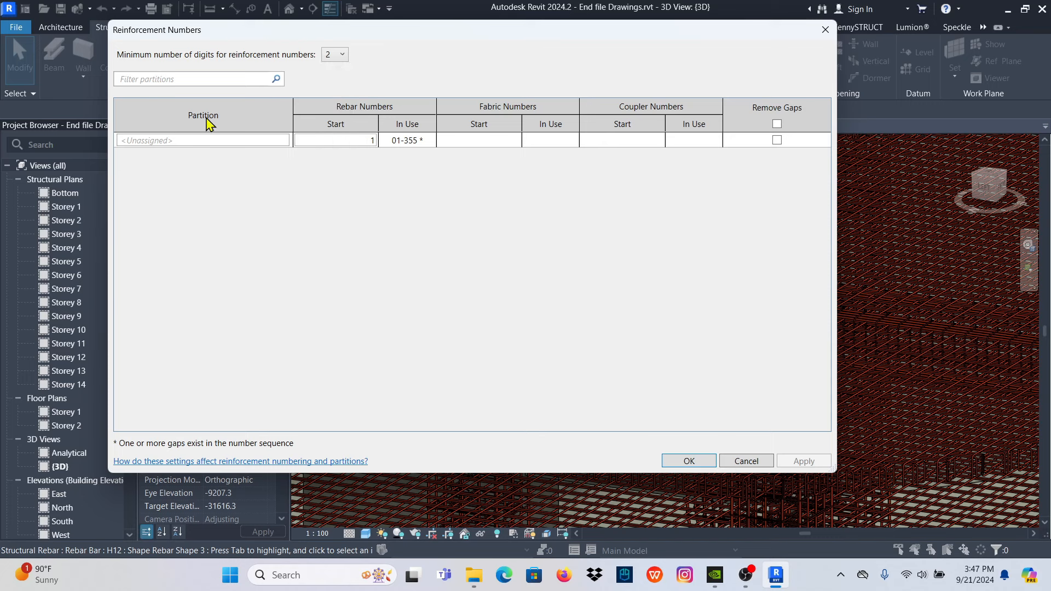
# Remove the gaps in the rebar number sequence of the unassigned partition, and apply and accept the numbering settings.
pyautogui.click(159, 140)
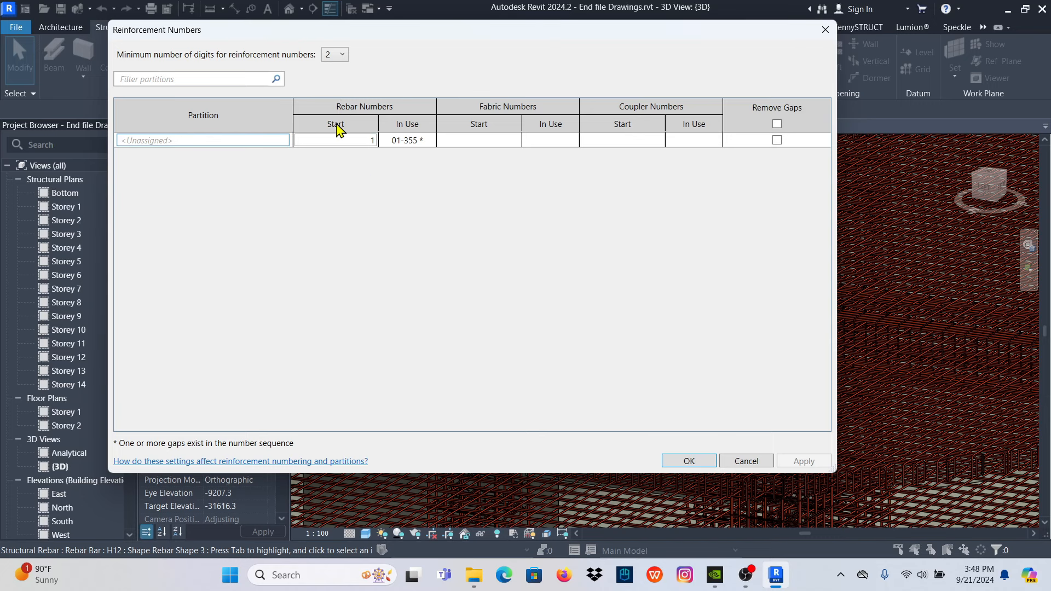
pyautogui.click(362, 141)
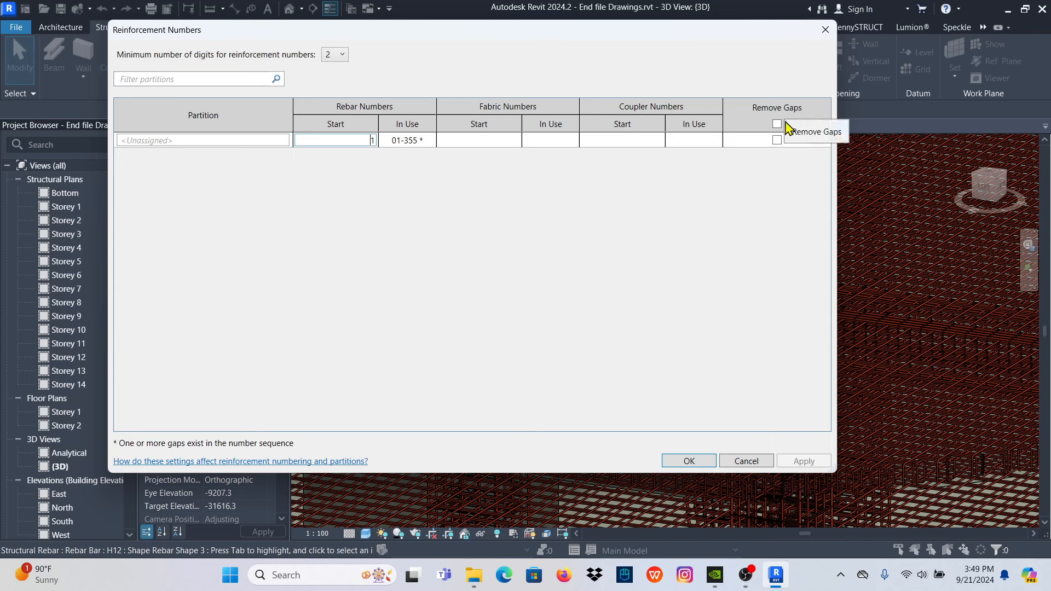
pyautogui.click(776, 140)
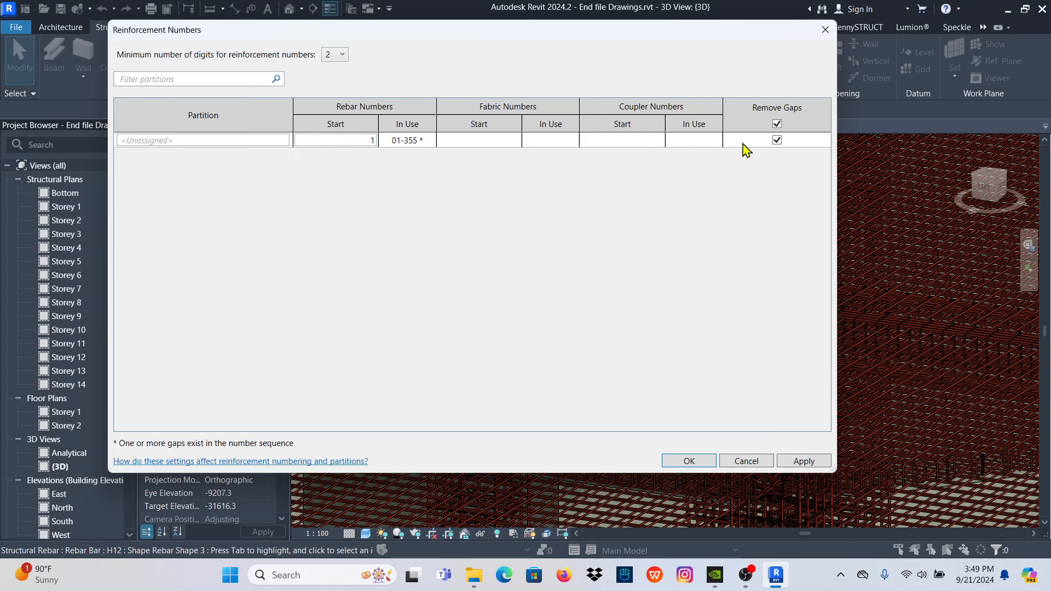
pyautogui.click(800, 462)
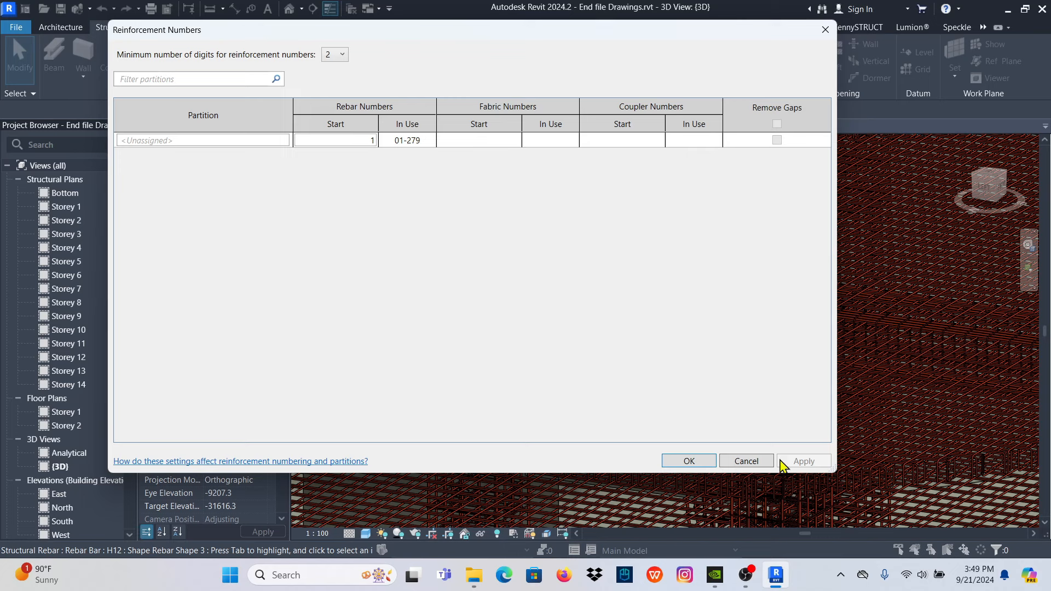
pyautogui.click(680, 460)
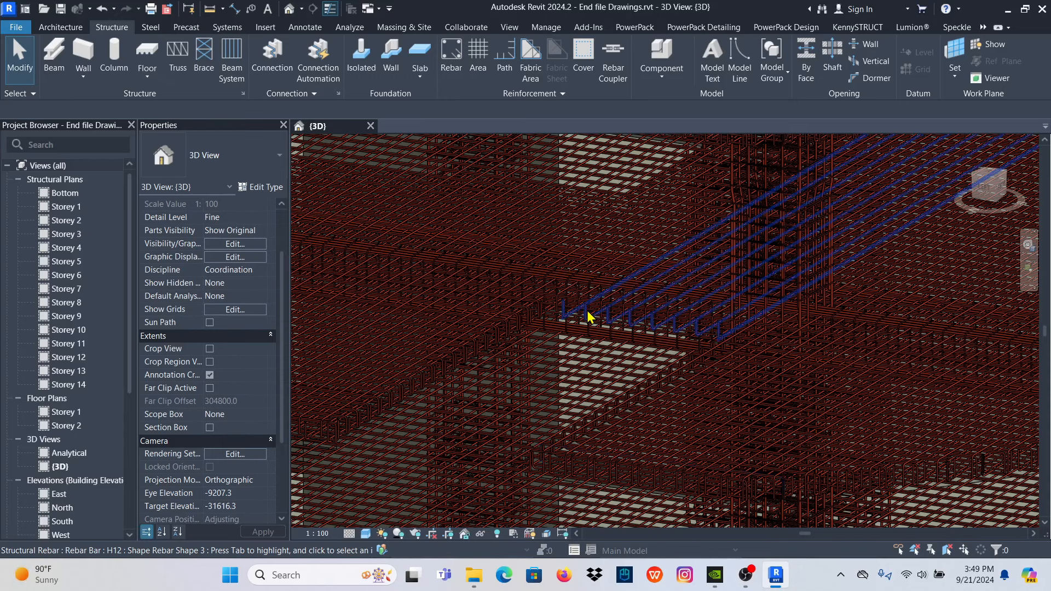
# Select an H12 rebar set in the slab and check its rebar number in its properties.
pyautogui.scroll(-3, 473, 341)
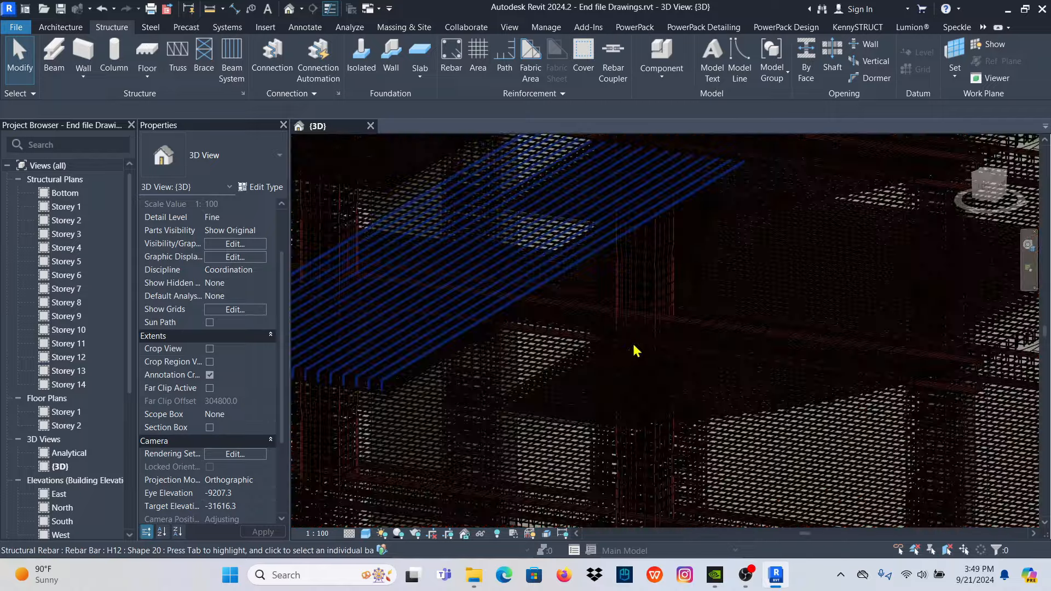
pyautogui.scroll(5, 829, 227)
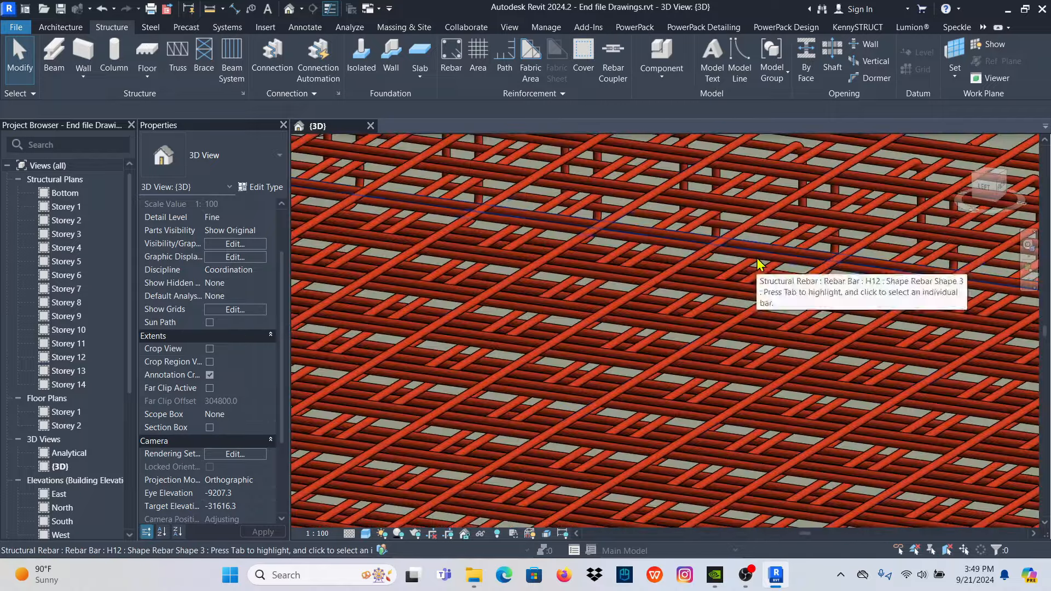
pyautogui.click(751, 224)
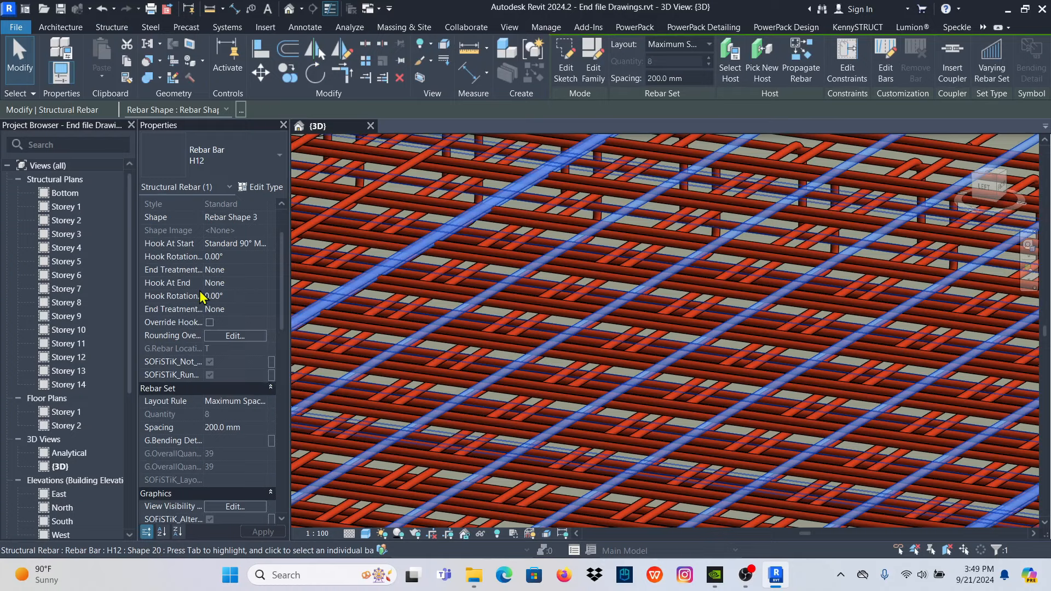
pyautogui.scroll(2, 201, 296)
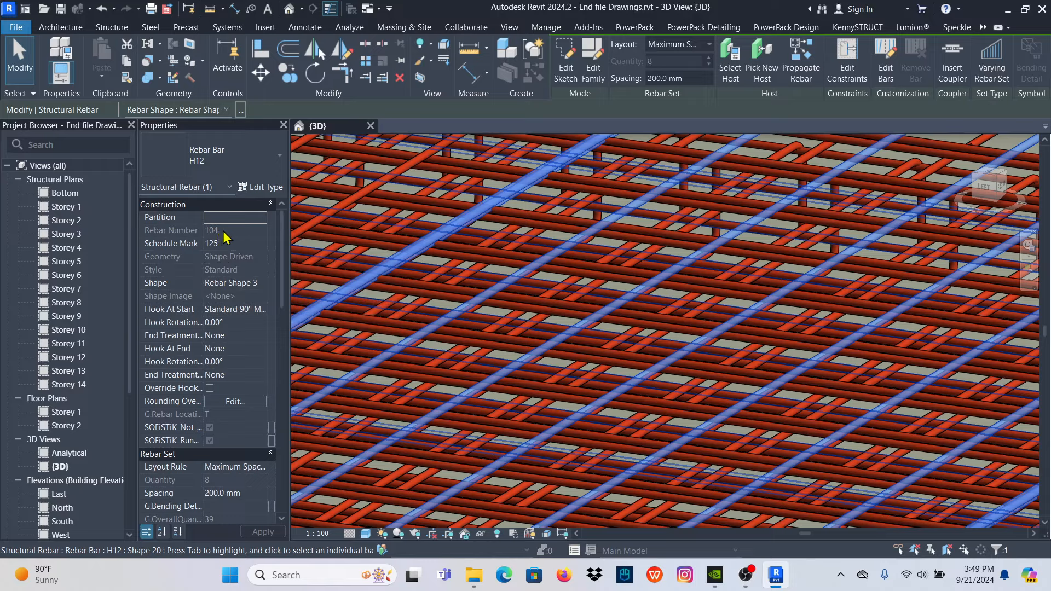
# Check the rebar number of the outer Y20 vertical bar in the column cage, and deselect the bar.
pyautogui.scroll(-4, 772, 318)
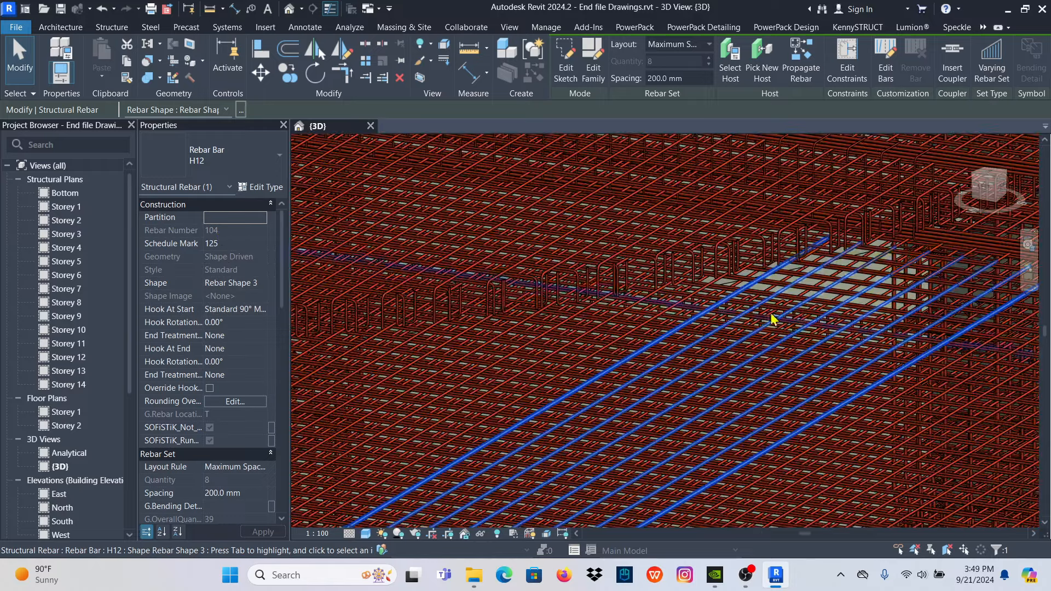
pyautogui.scroll(-6, 773, 318)
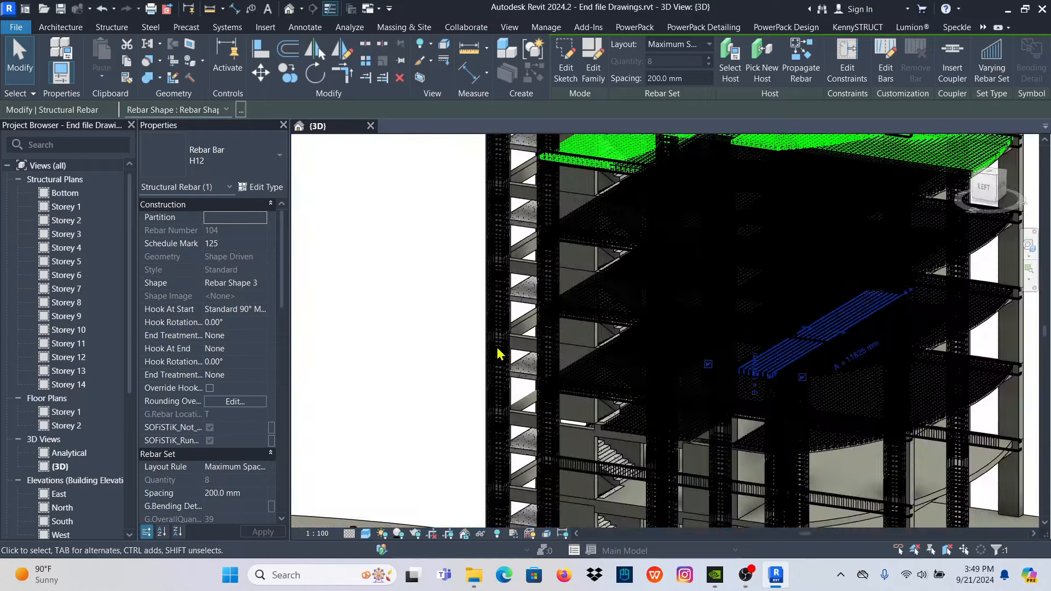
pyautogui.scroll(8, 597, 349)
pyautogui.click(726, 233)
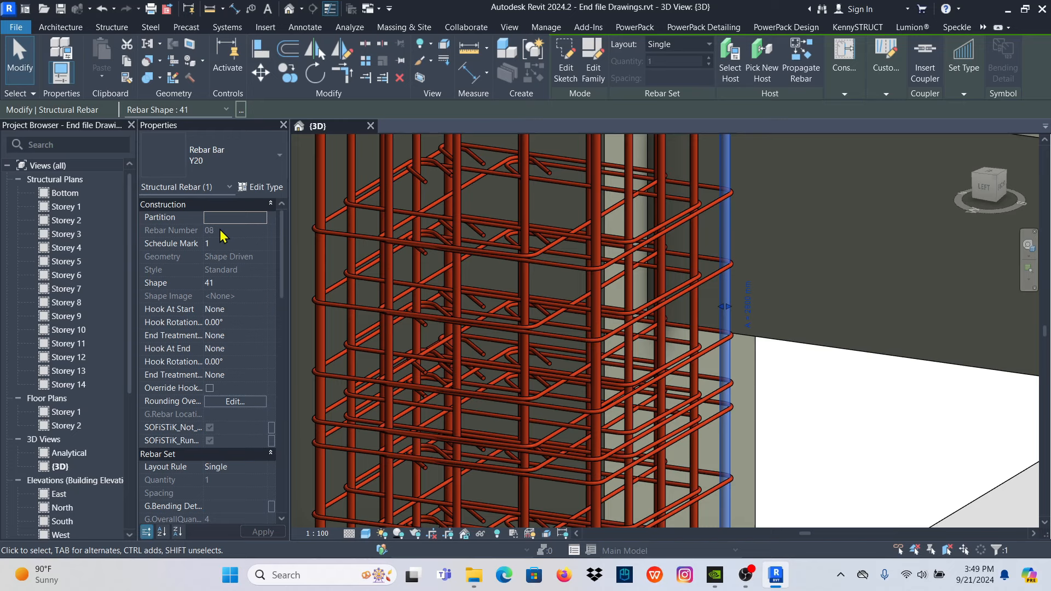
pyautogui.click(827, 426)
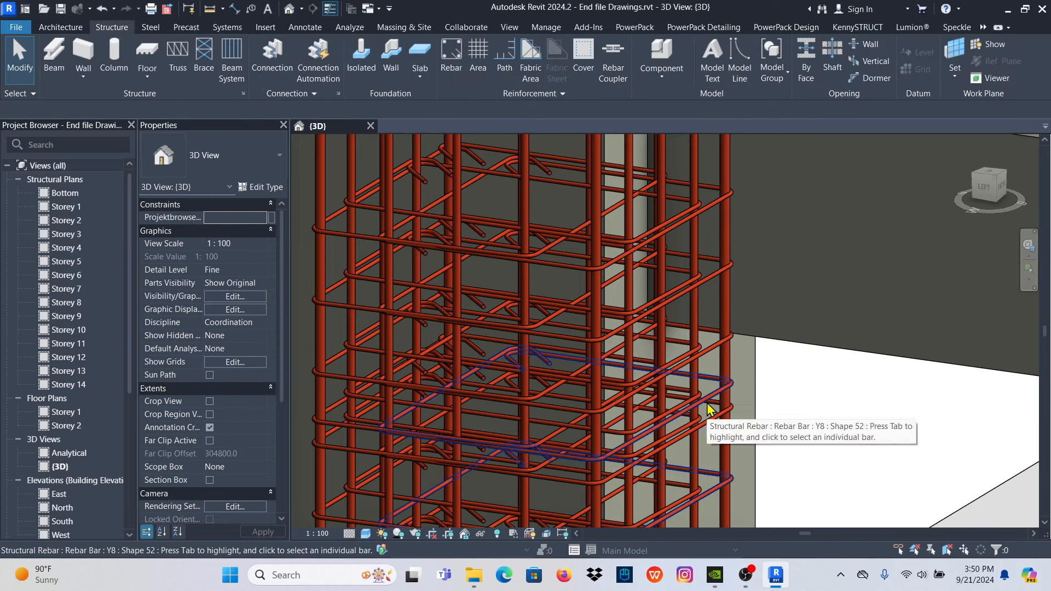
# Review the numbering tools available in PowerPack Detailing.
pyautogui.click(679, 28)
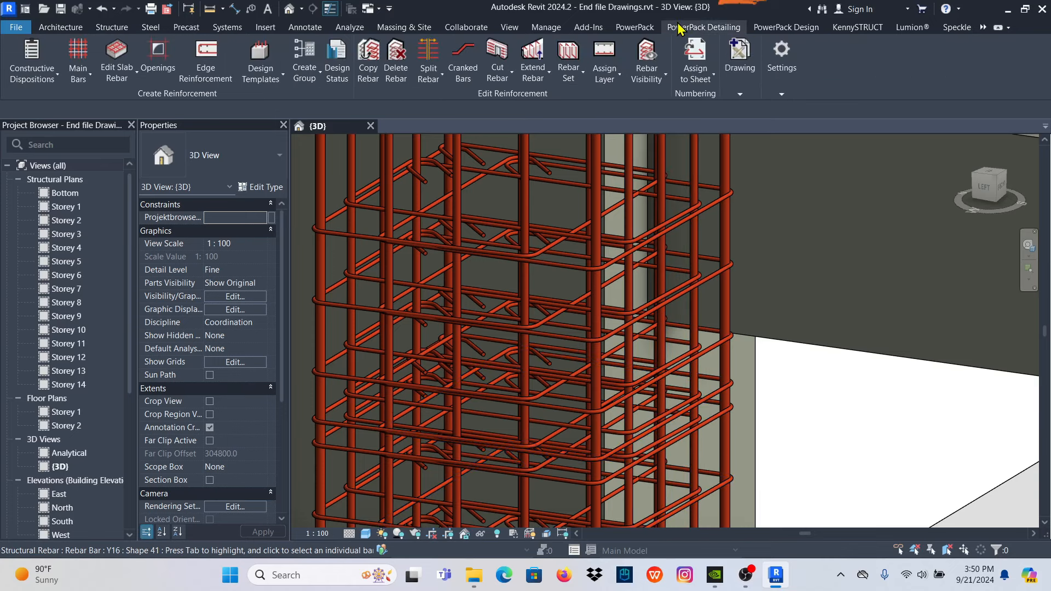
pyautogui.click(712, 76)
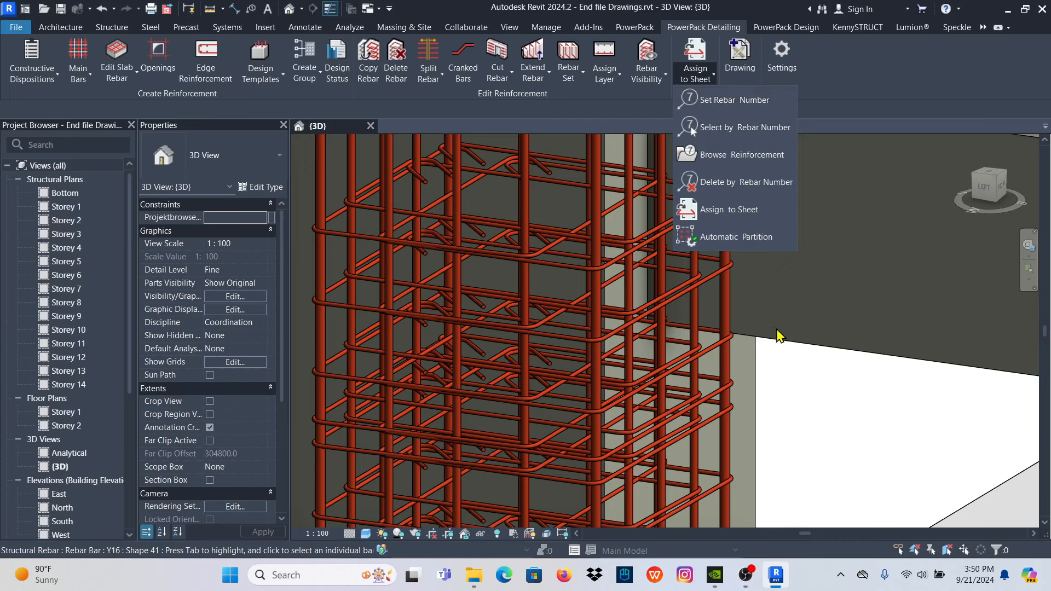
pyautogui.click(807, 409)
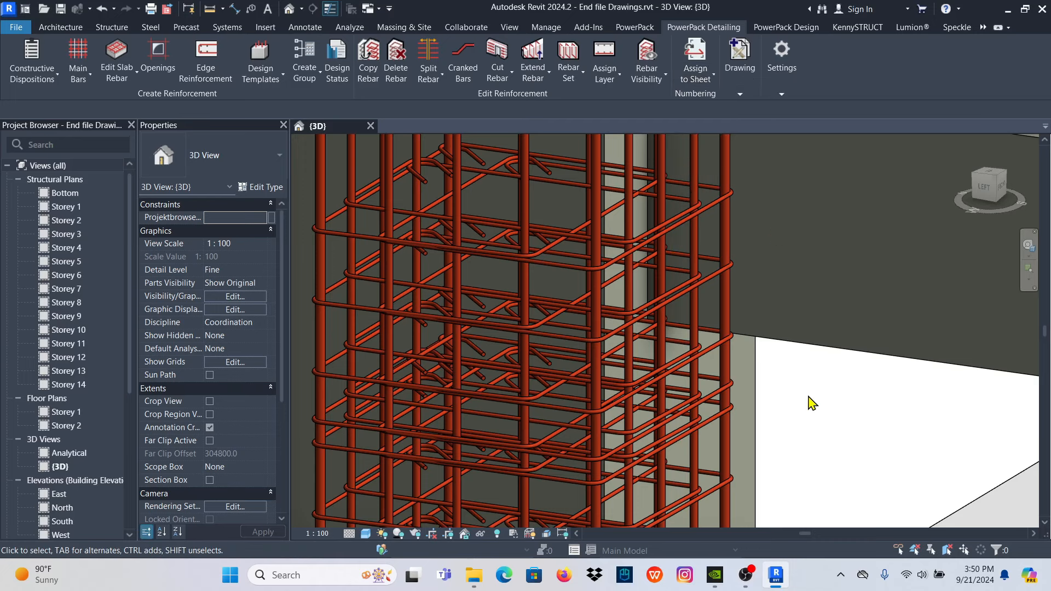
# View the Set Rebar Number options for the column's outer vertical bar and close them without changing its number.
pyautogui.click(714, 80)
pyautogui.click(728, 99)
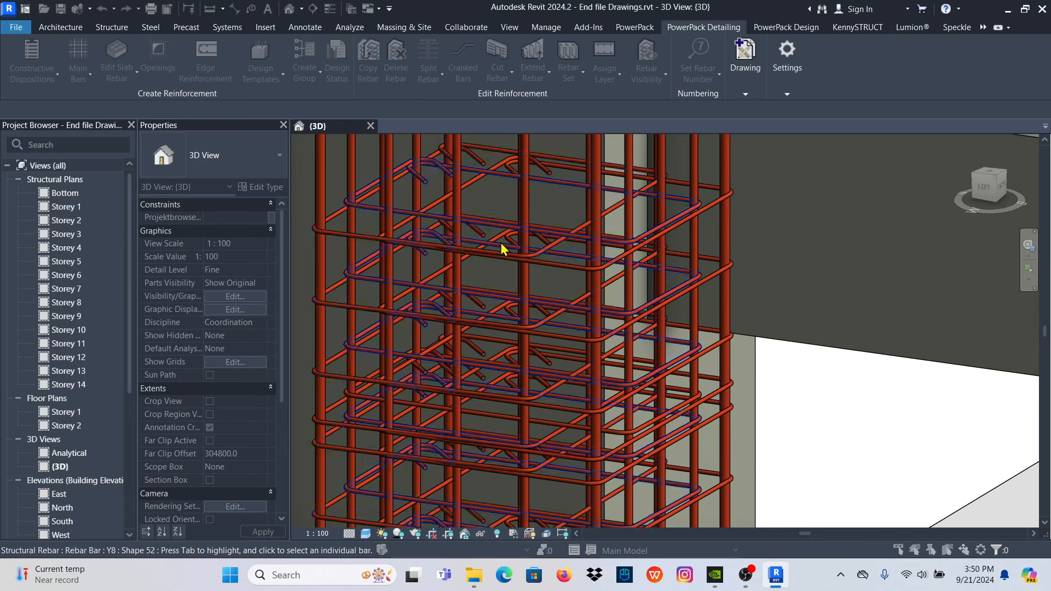
pyautogui.click(733, 363)
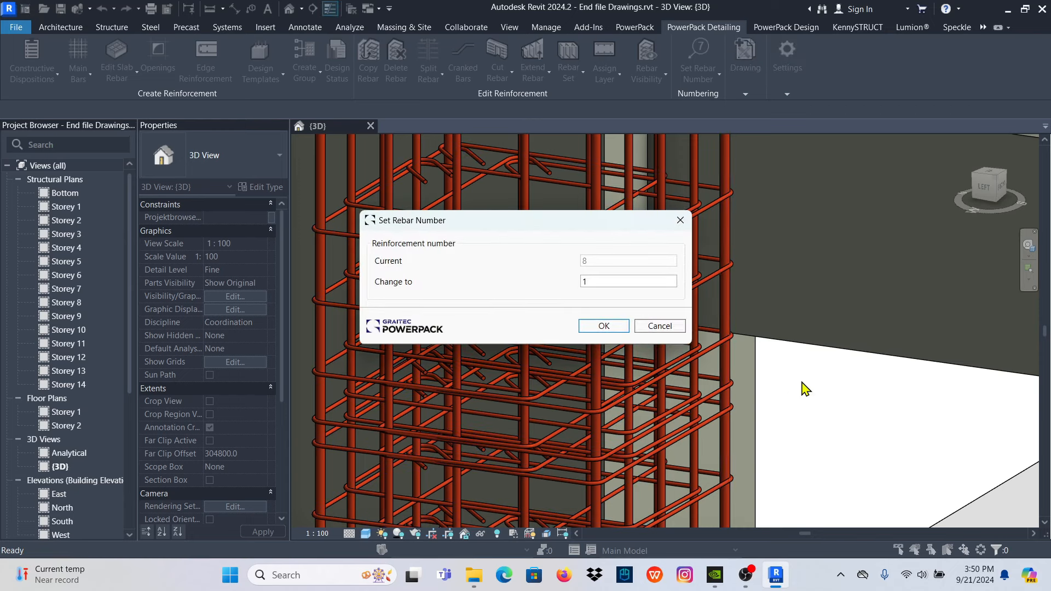
pyautogui.moveTo(468, 223); pyautogui.dragTo(420, 110)
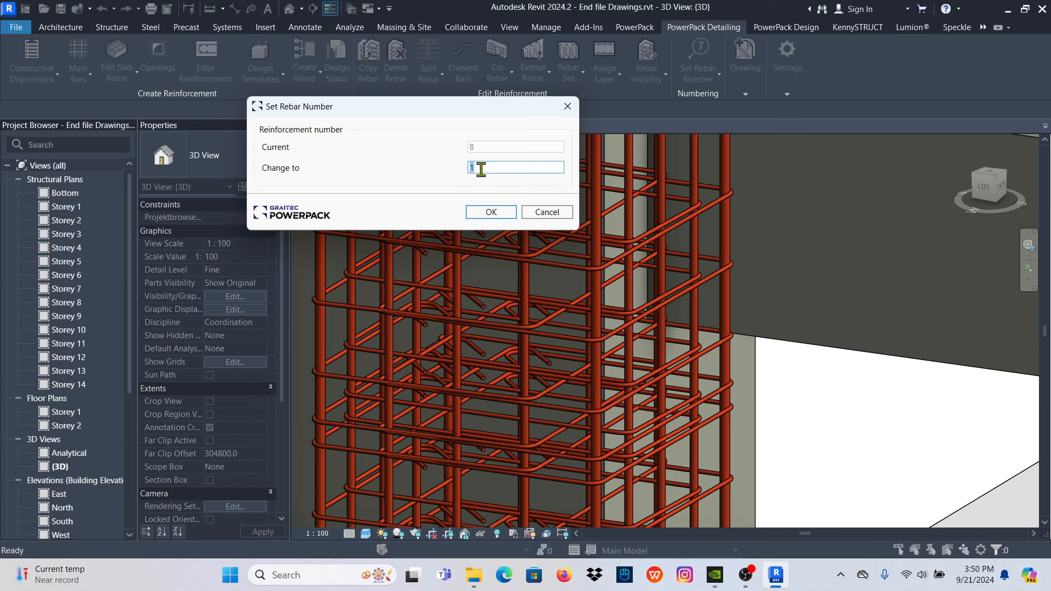
pyautogui.click(567, 107)
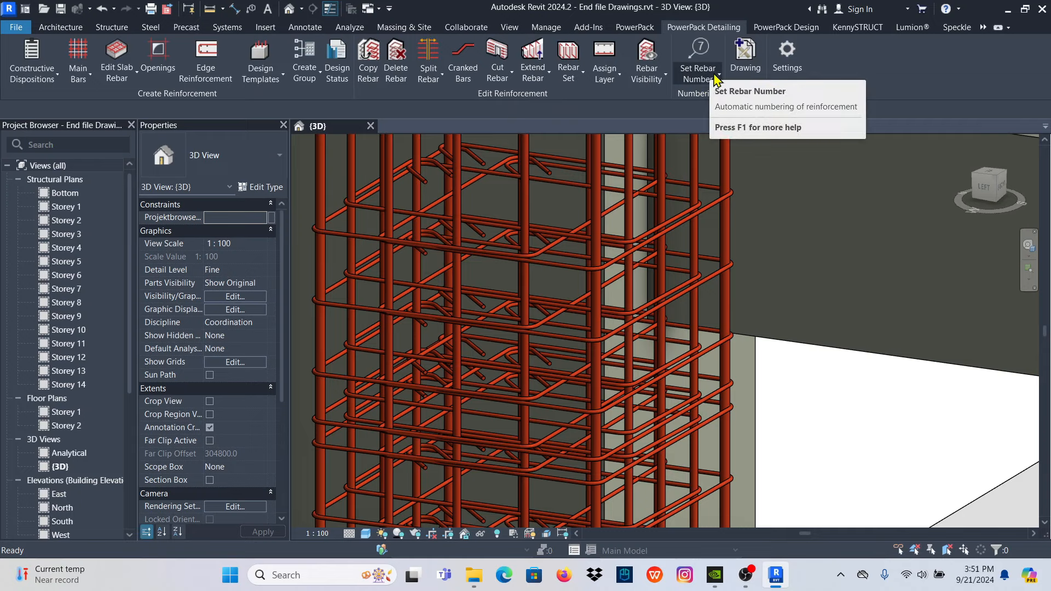
# View the Set Rebar Number options for a stirrup in the column cage and close them without changing its number.
pyautogui.click(715, 77)
pyautogui.click(691, 126)
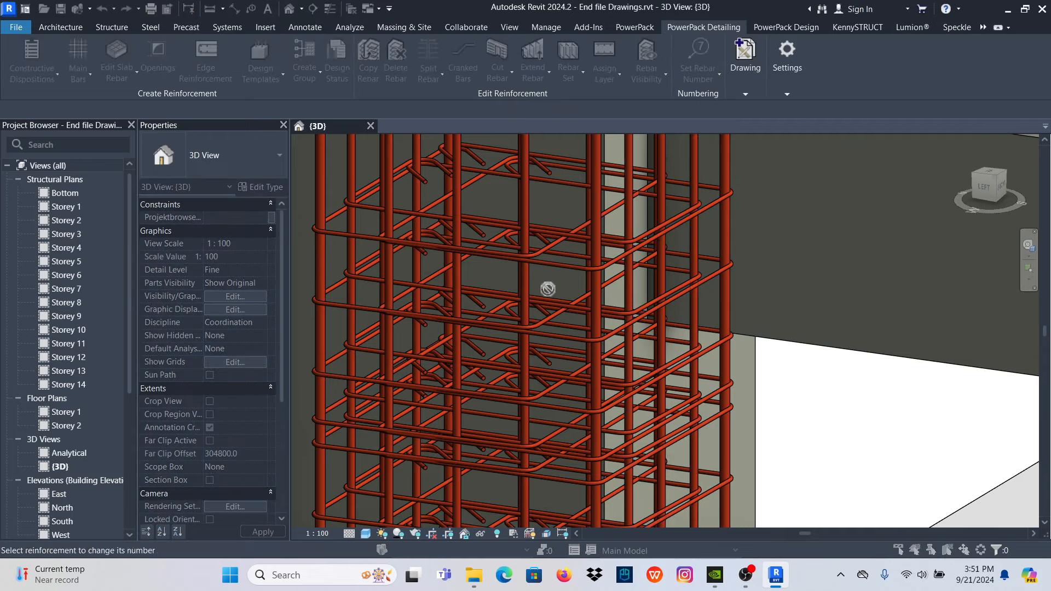
pyautogui.click(480, 252)
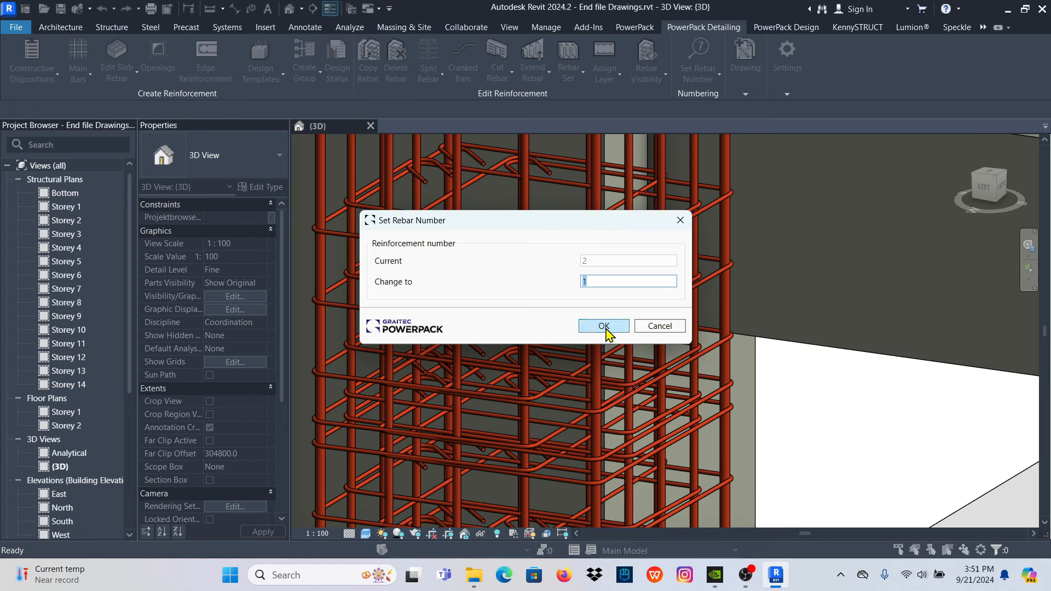
pyautogui.click(679, 220)
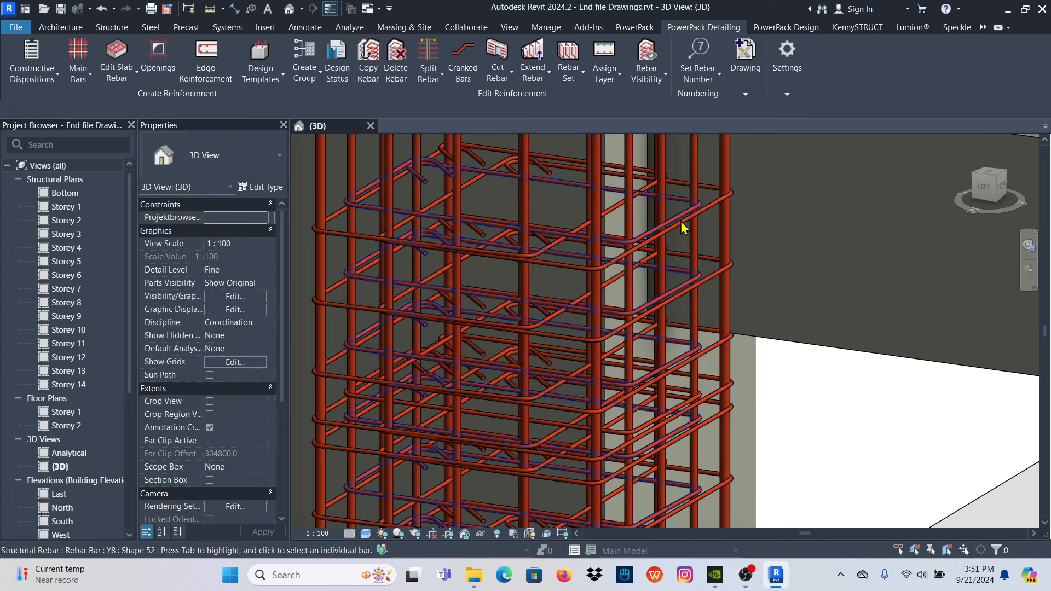
# Use Select by Rebar Number to select all reinforcement sharing the number of the column's outer Y20 vertical bar.
pyautogui.click(713, 78)
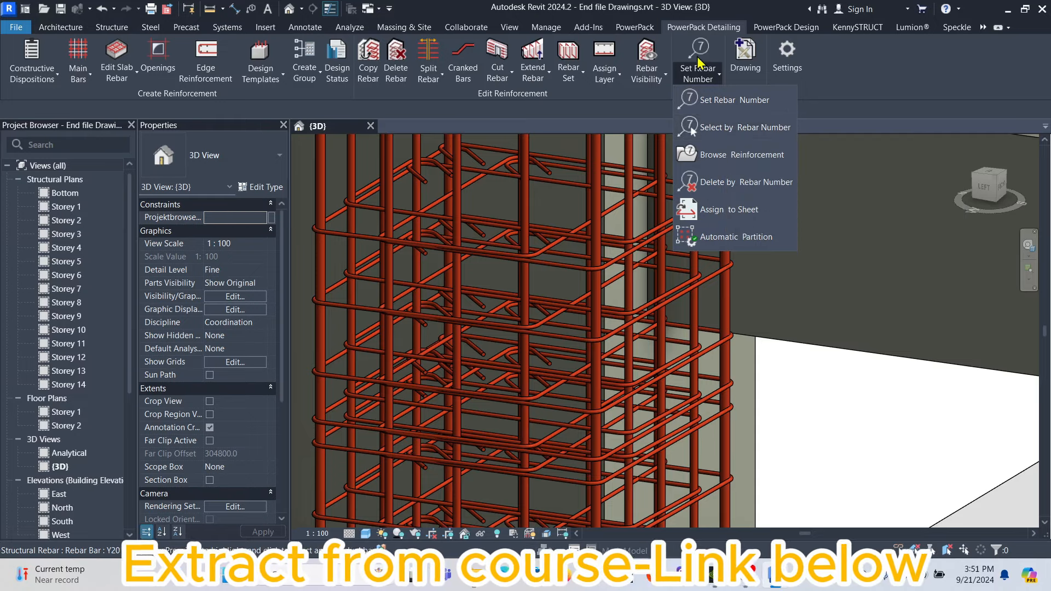
pyautogui.click(733, 127)
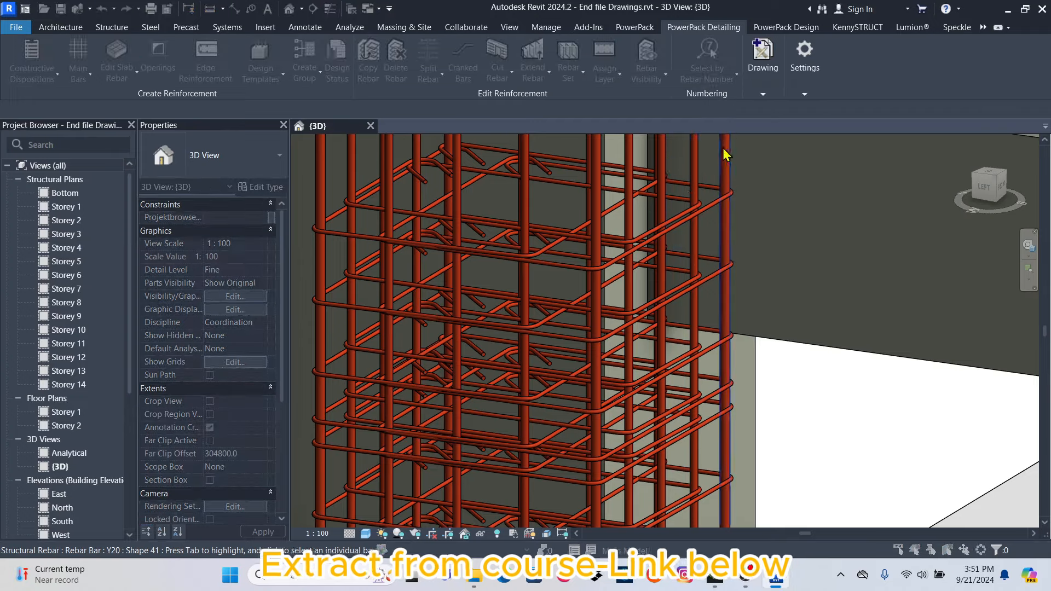
pyautogui.click(731, 314)
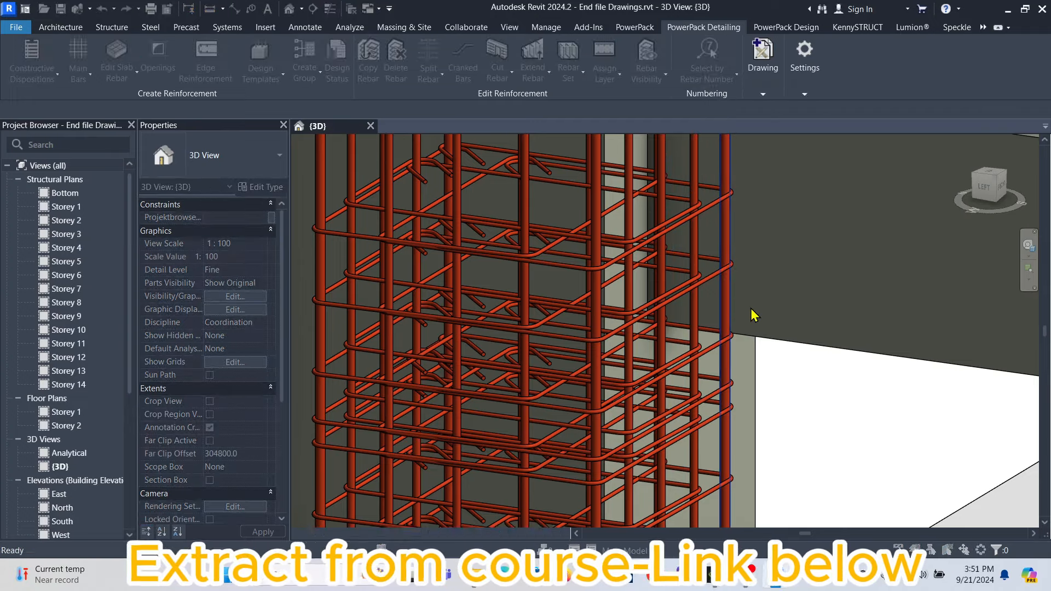
# Examine where the selected same-number bars occur in the building's columns, check their available bar types, and clear the selection.
pyautogui.scroll(-5, 604, 334)
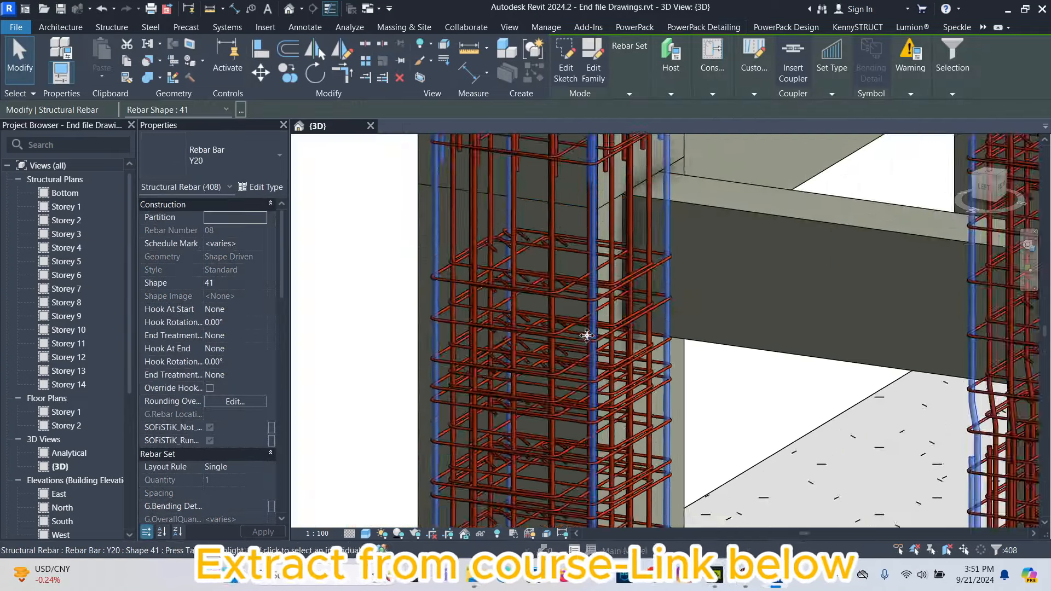
pyautogui.scroll(-4, 520, 342)
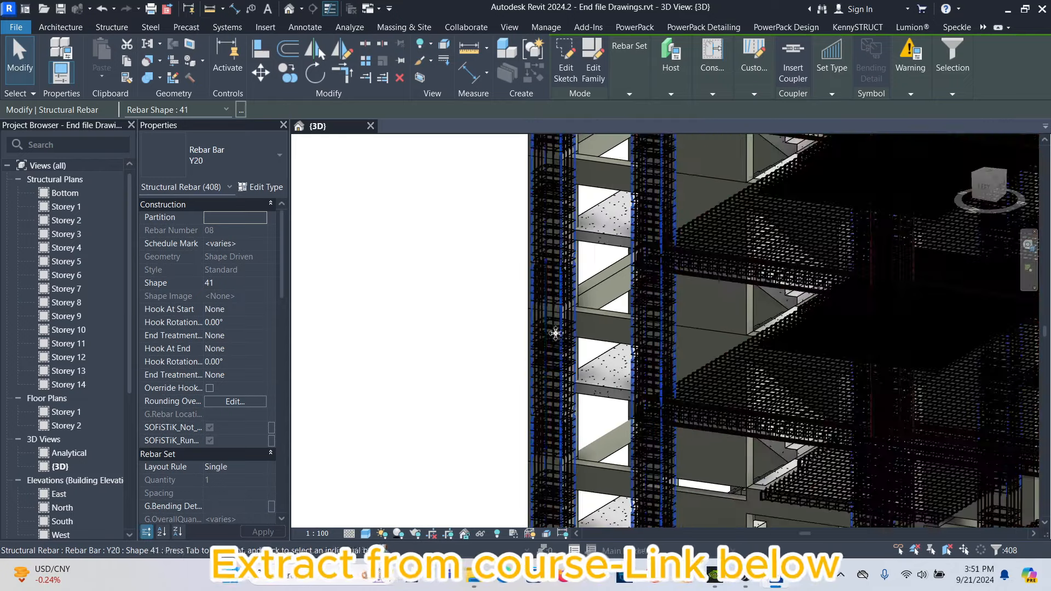
pyautogui.scroll(-3, 567, 325)
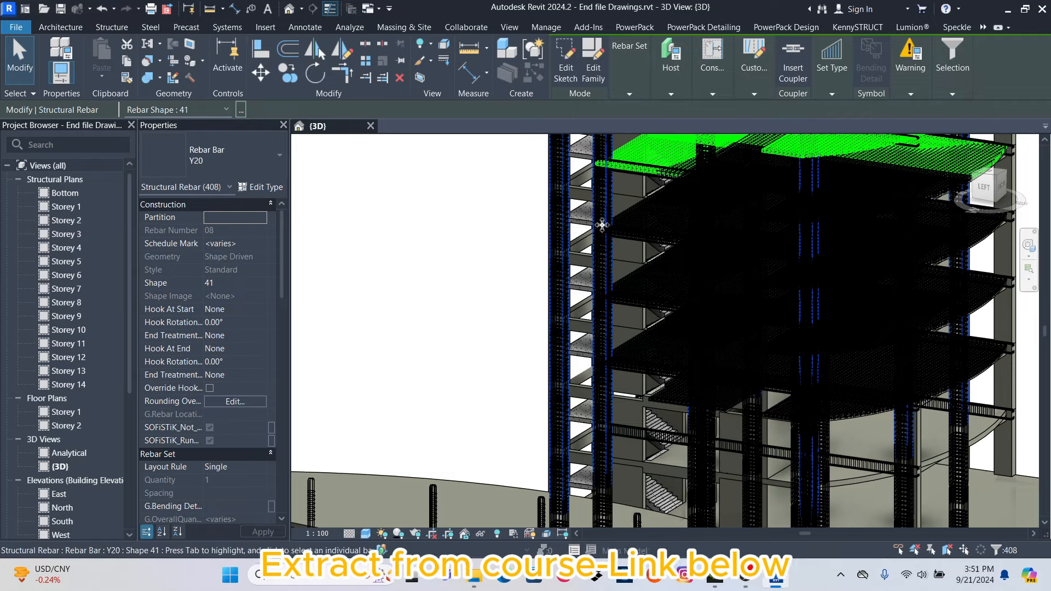
pyautogui.scroll(5, 612, 277)
pyautogui.scroll(5, 613, 277)
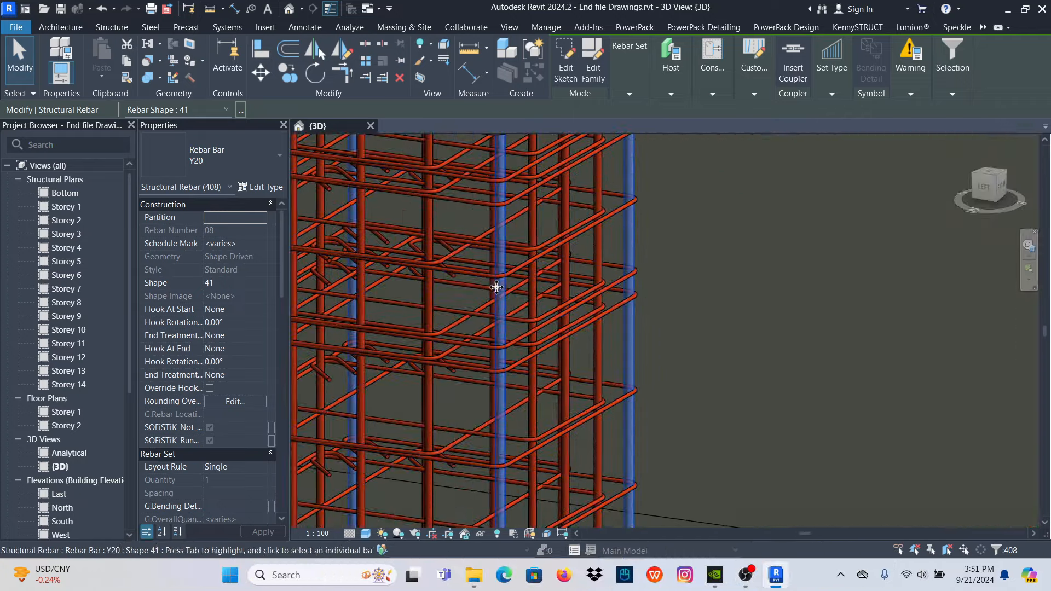
pyautogui.scroll(-4, 546, 286)
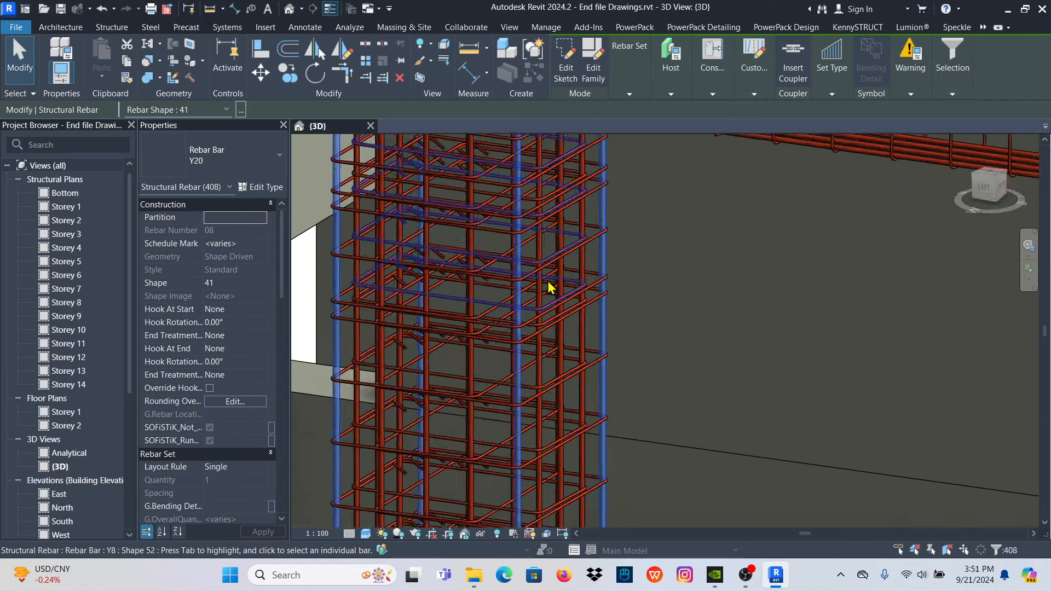
pyautogui.click(261, 166)
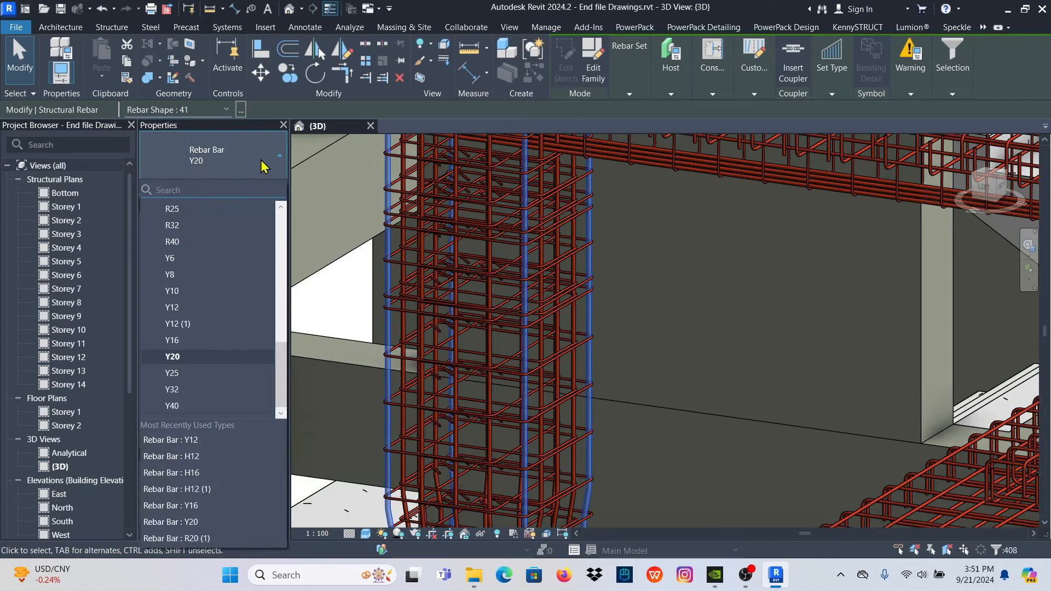
pyautogui.click(262, 166)
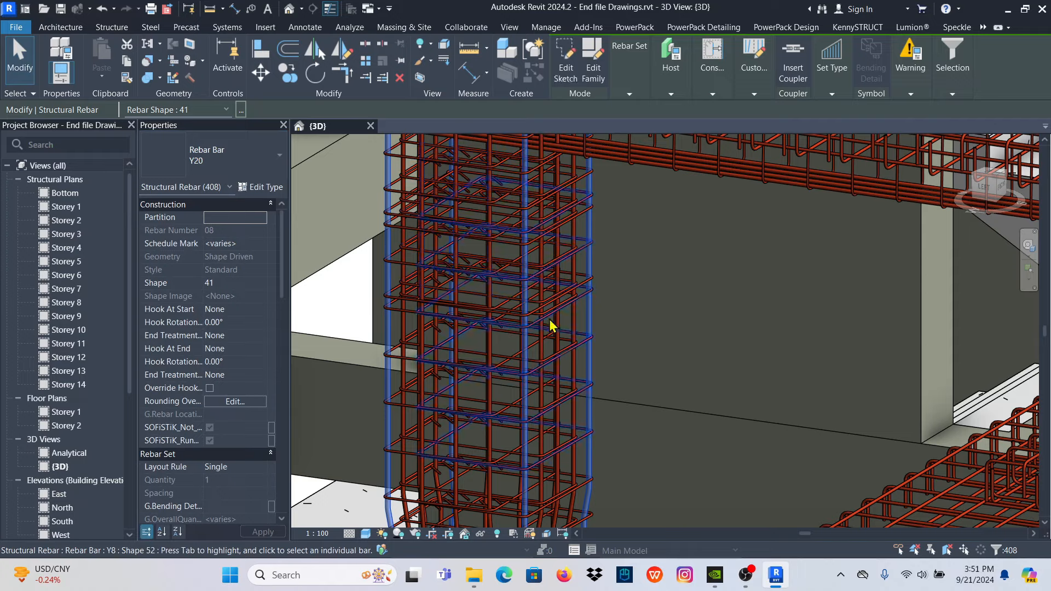
pyautogui.scroll(-3, 450, 290)
pyautogui.scroll(-3, 449, 290)
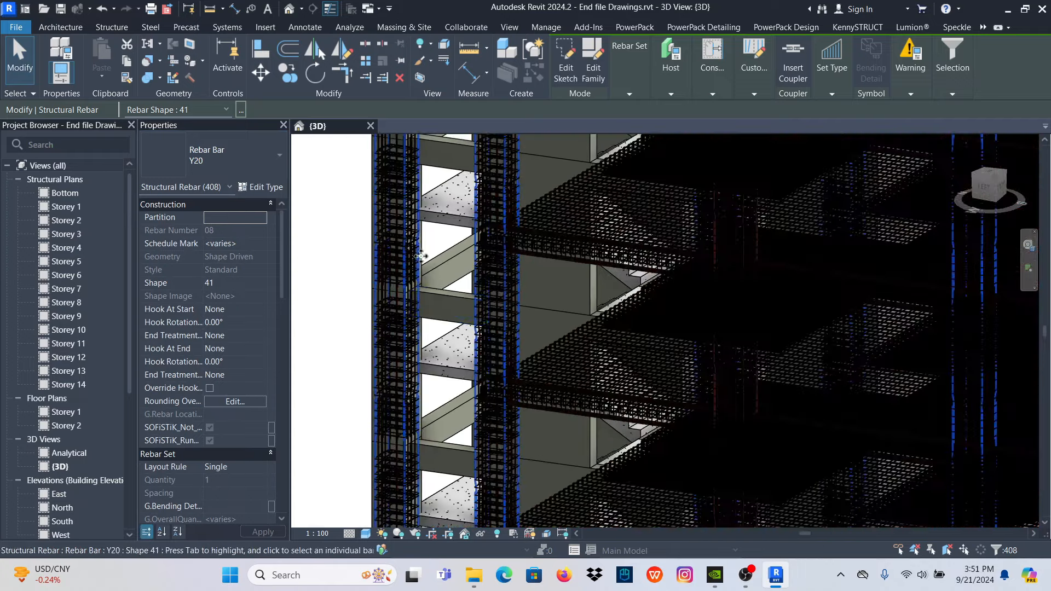
pyautogui.scroll(-2, 480, 300)
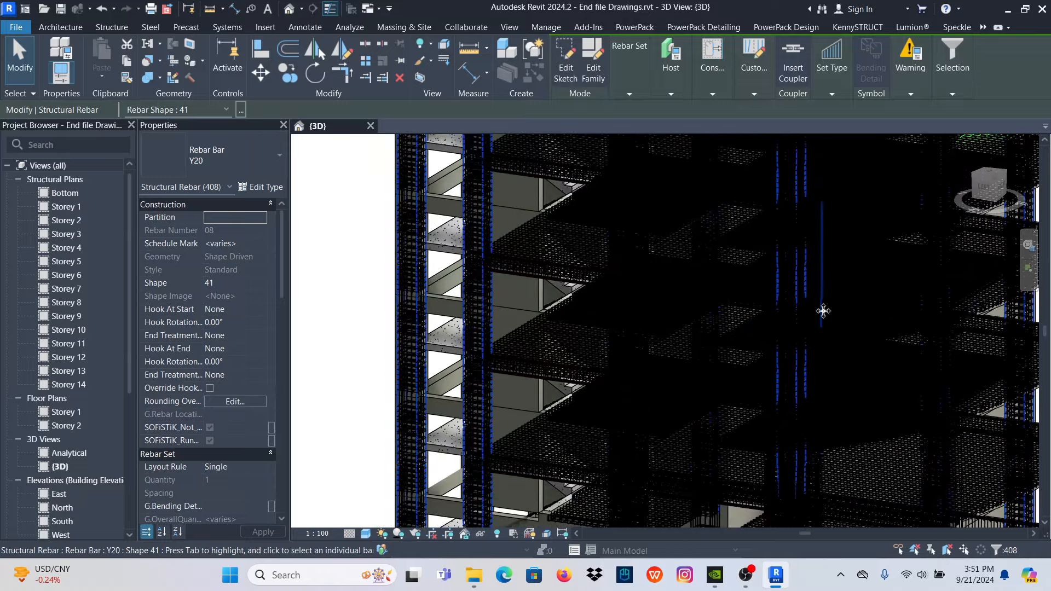
pyautogui.scroll(4, 823, 310)
pyautogui.scroll(3, 801, 303)
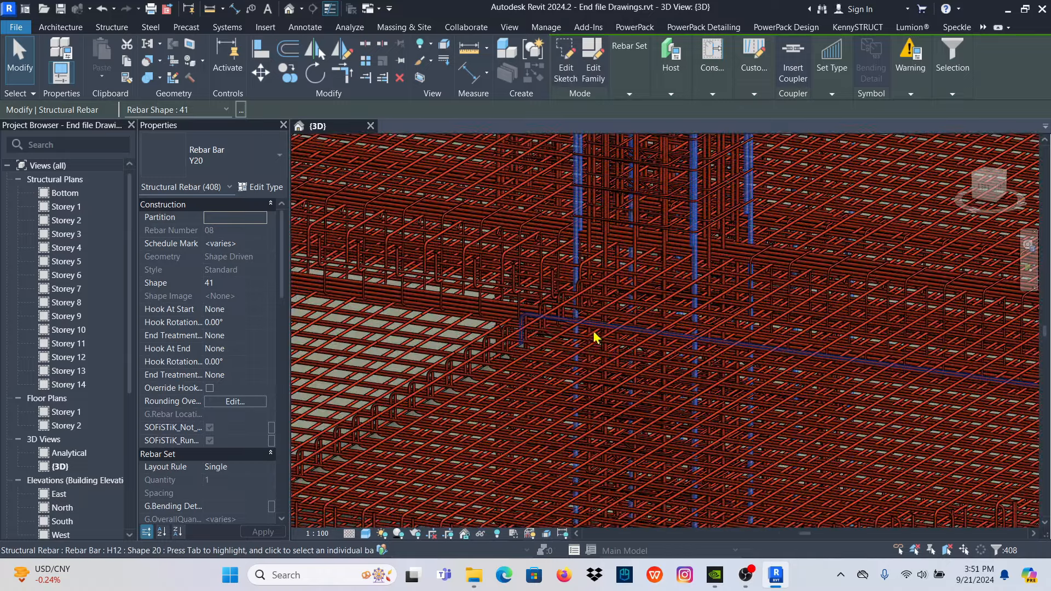
pyautogui.scroll(-2, 584, 332)
pyautogui.scroll(-6, 602, 316)
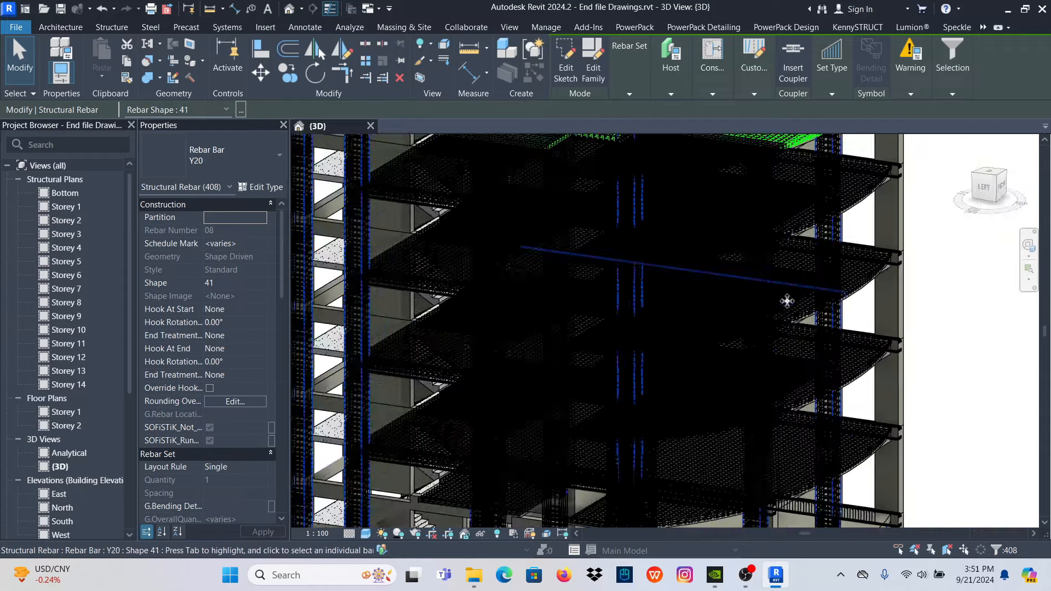
pyautogui.scroll(8, 508, 269)
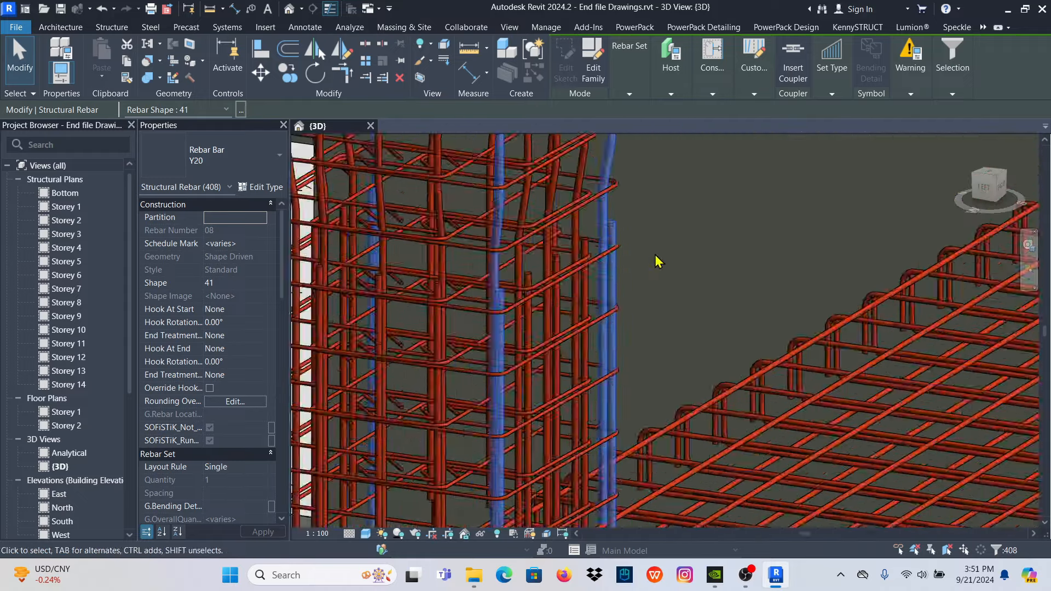
pyautogui.scroll(2, 657, 261)
pyautogui.click(596, 197)
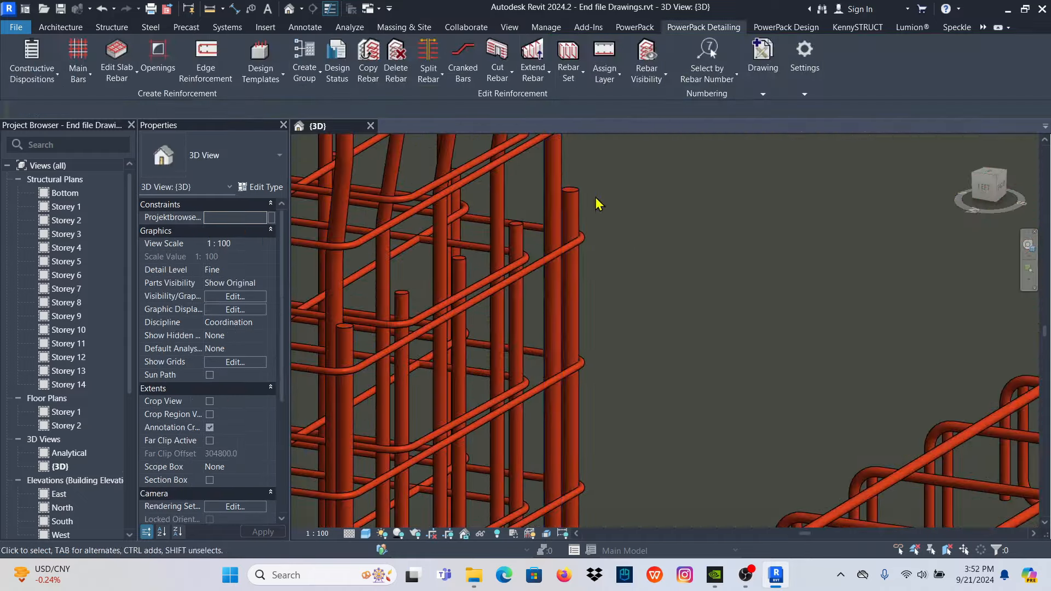
# Select all instances of the column's outer Y20 bar type visible in the view, inspect them across the columns, and deselect them.
pyautogui.click(554, 175)
pyautogui.rightClick(555, 175)
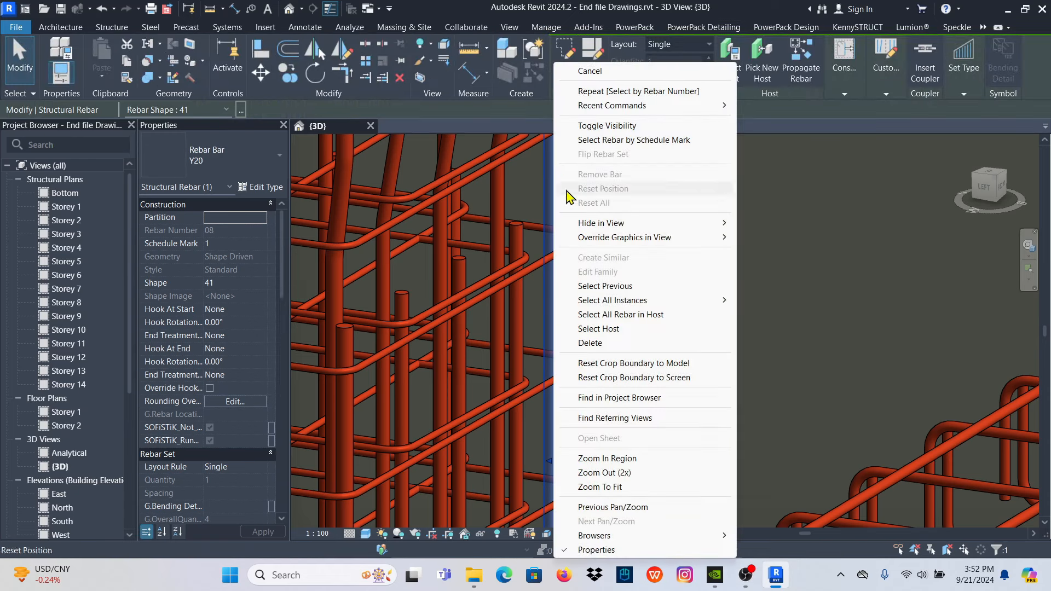
pyautogui.moveTo(673, 306)
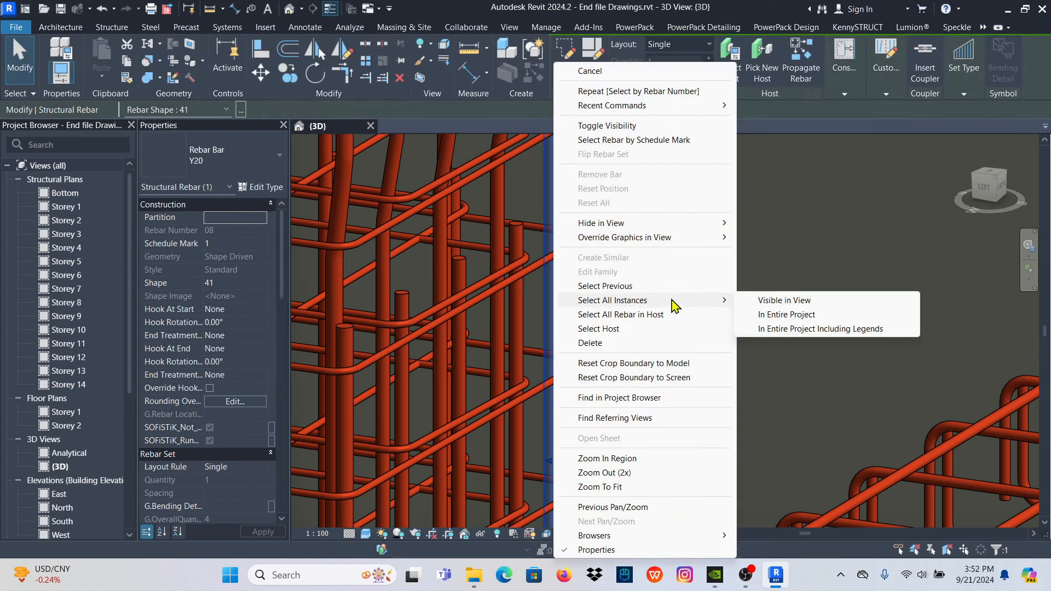
pyautogui.click(777, 301)
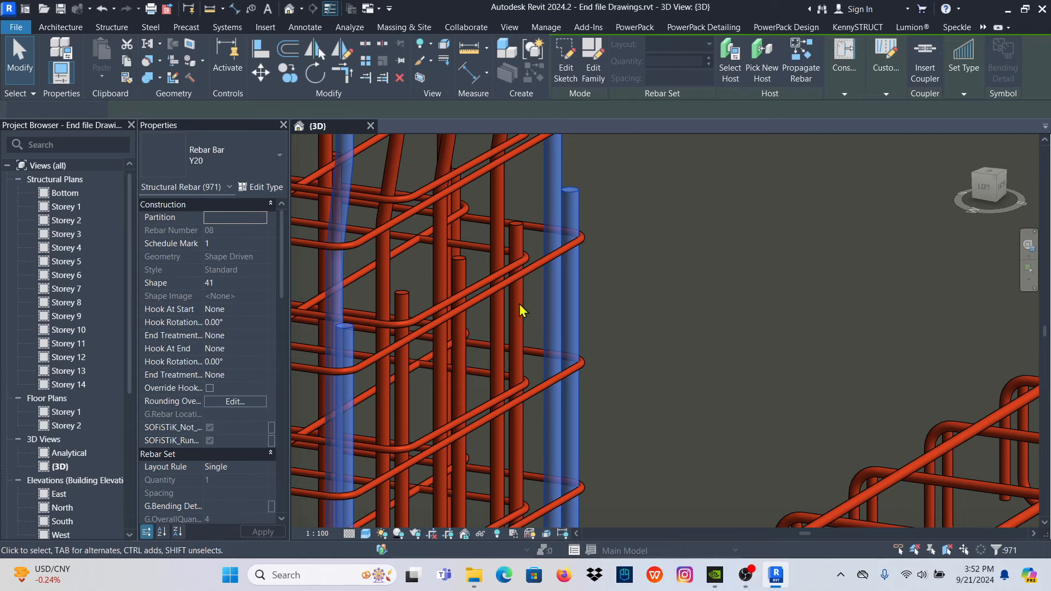
pyautogui.scroll(-6, 552, 299)
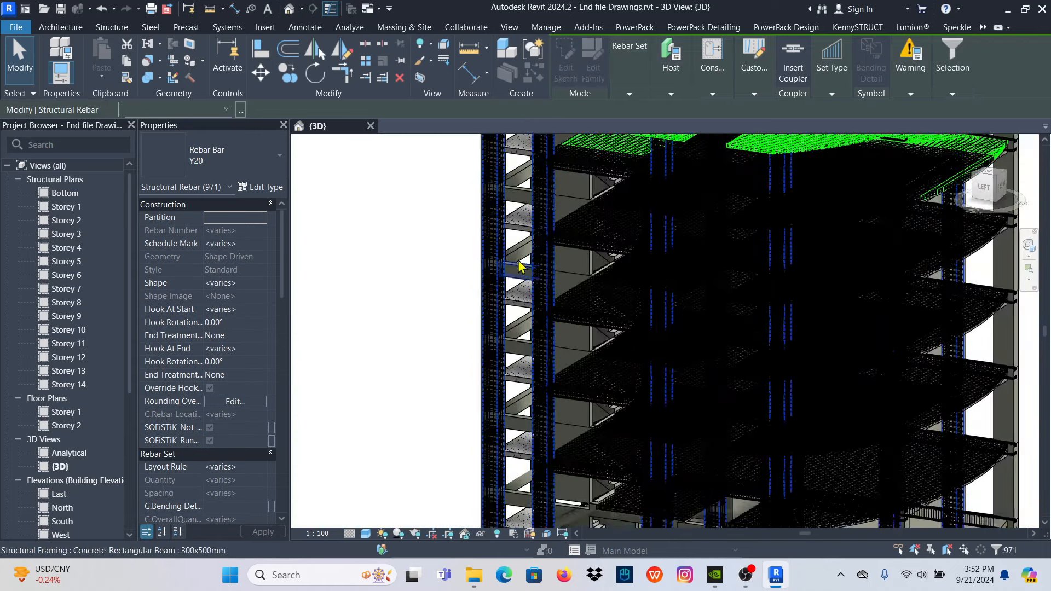
pyautogui.scroll(2, 536, 256)
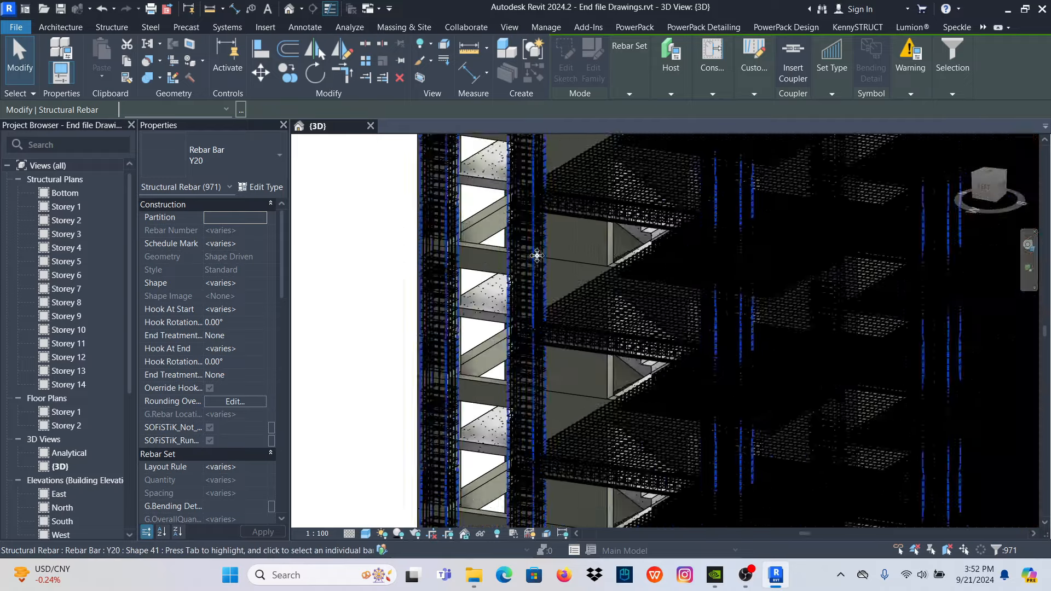
pyautogui.scroll(5, 536, 255)
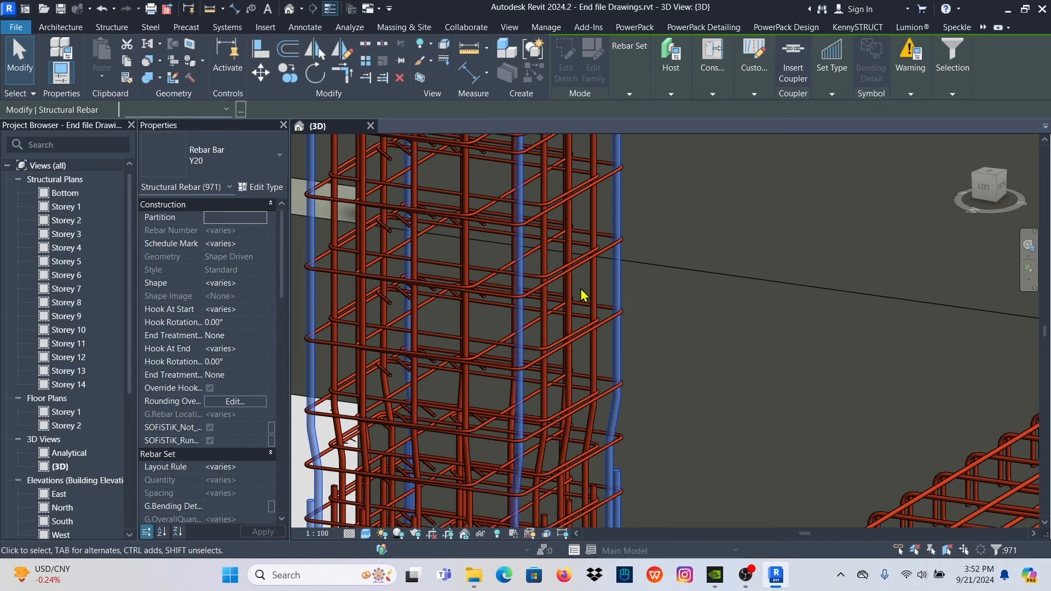
pyautogui.scroll(-2, 583, 291)
pyautogui.click(717, 340)
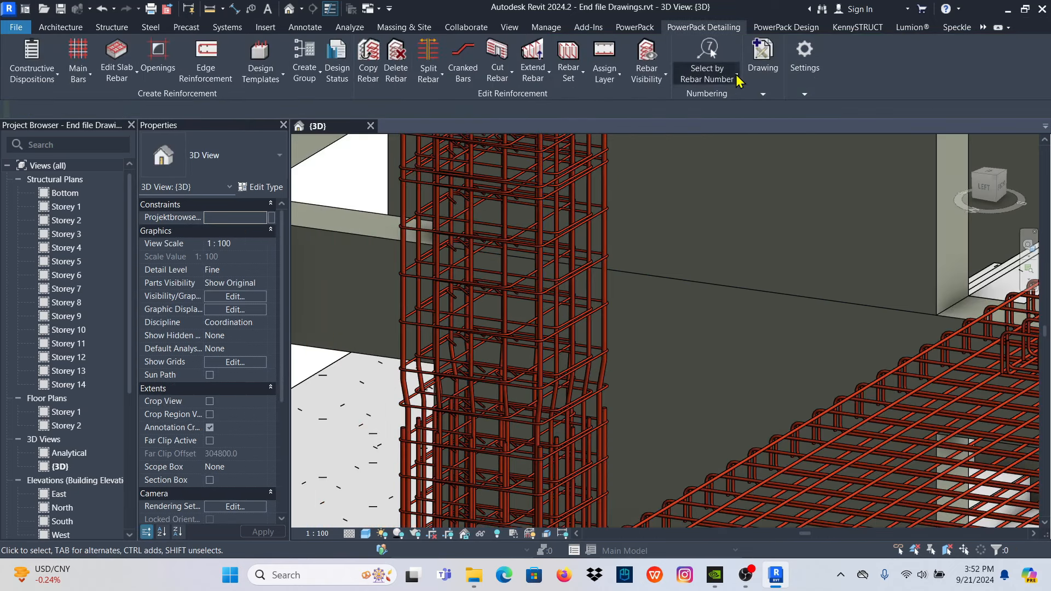
# Open Browse Reinforcement, check the values offered by the Reinforcement Type filter, and leave that filter disabled.
pyautogui.click(735, 75)
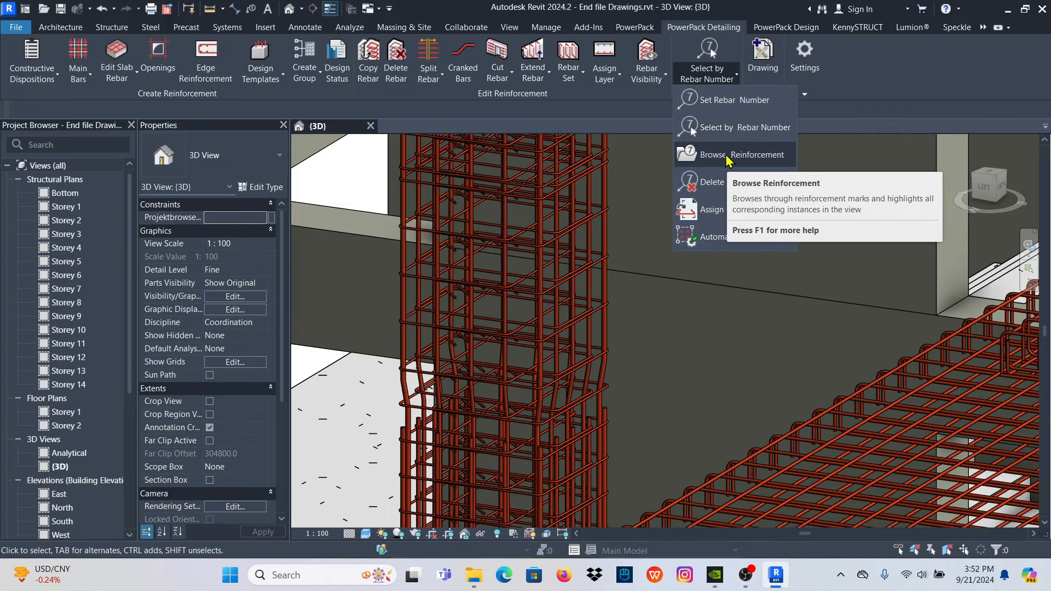
pyautogui.click(725, 159)
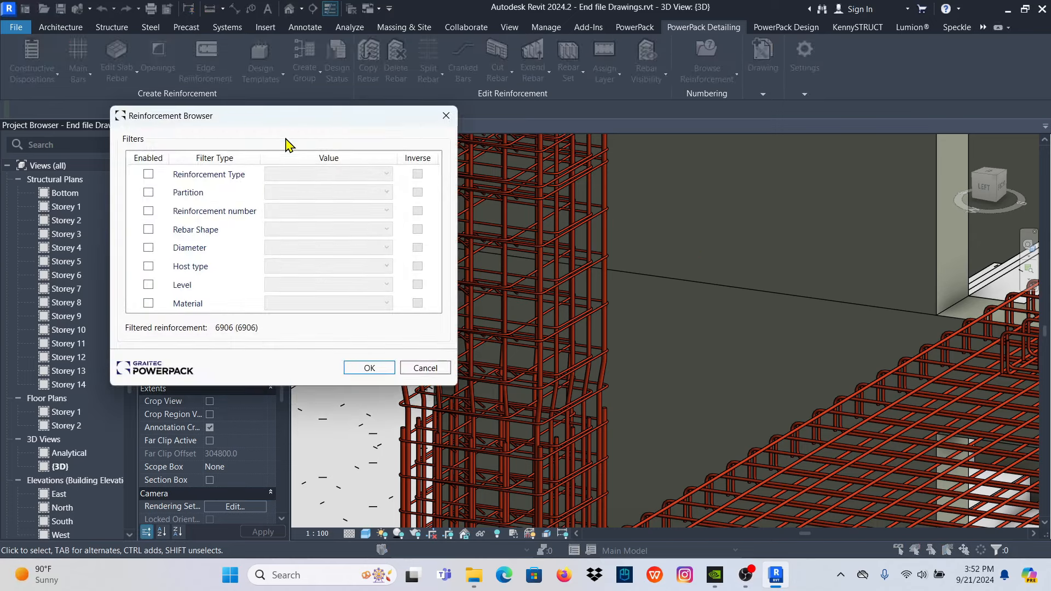
pyautogui.moveTo(249, 130); pyautogui.dragTo(295, 43)
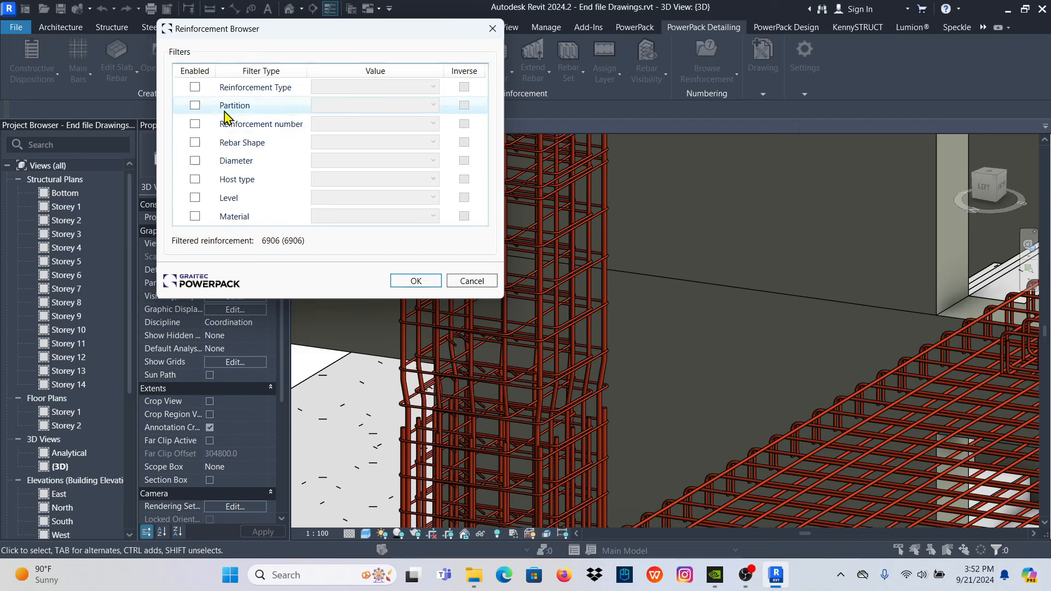
pyautogui.click(195, 87)
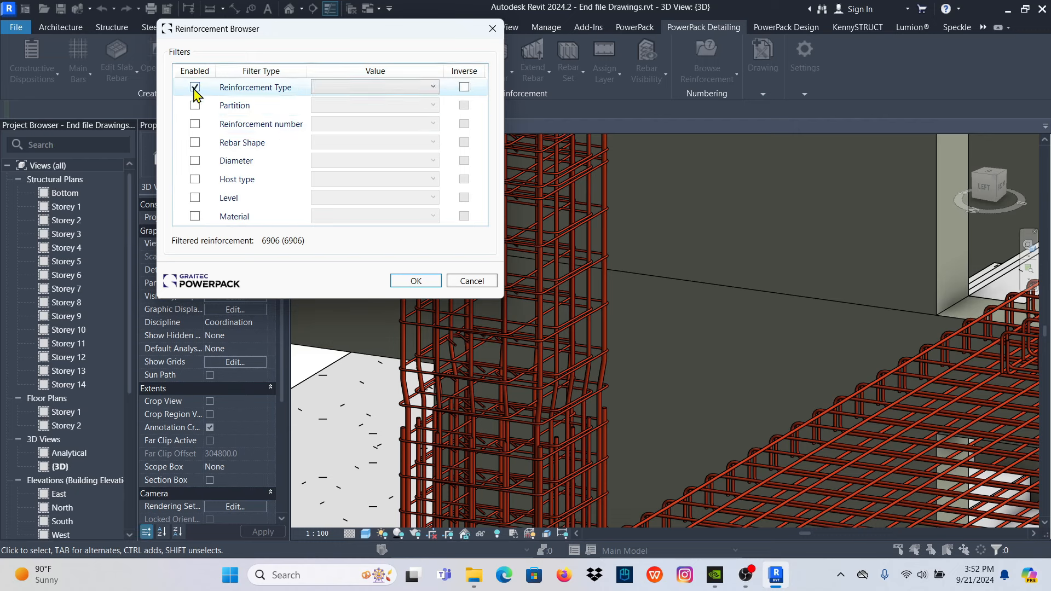
pyautogui.click(419, 88)
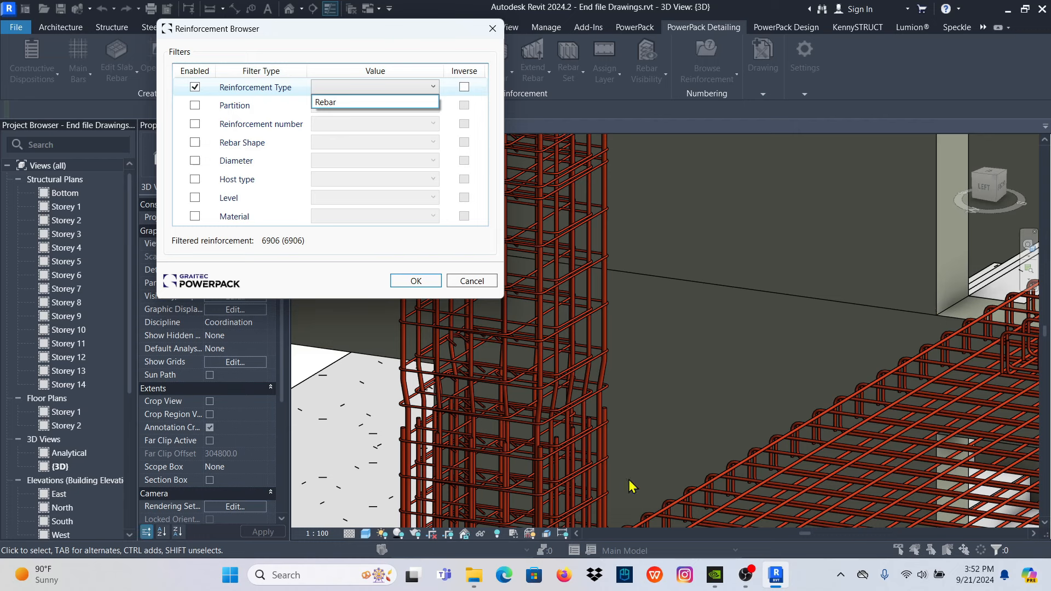
pyautogui.click(430, 87)
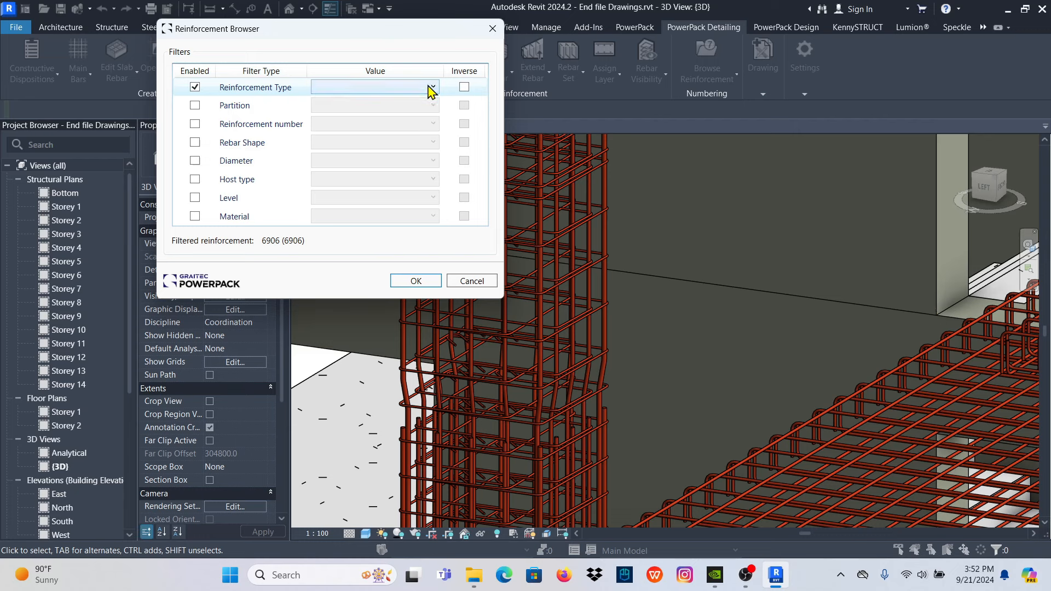
pyautogui.click(195, 86)
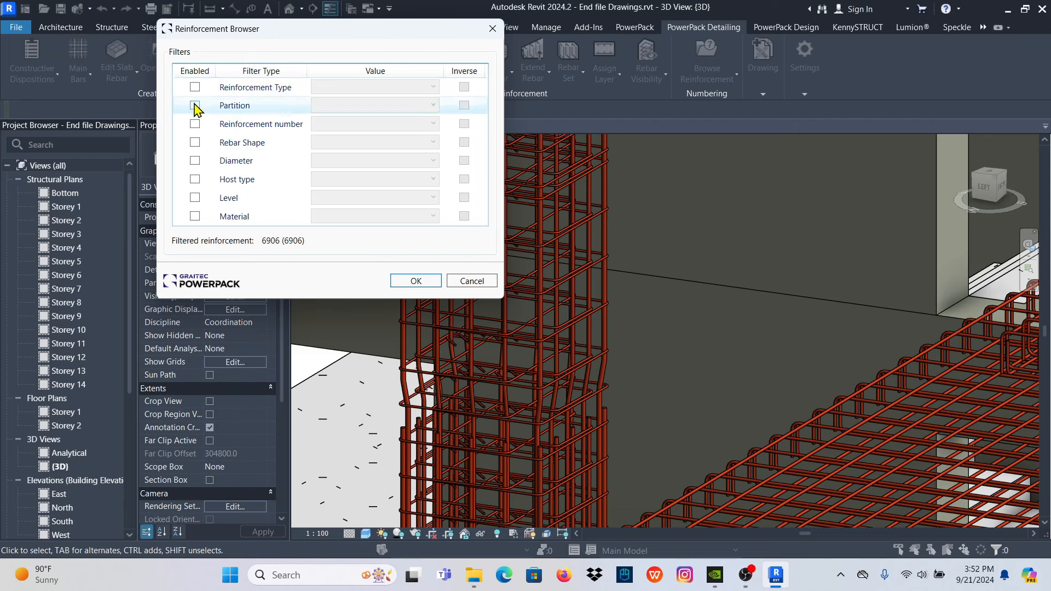
# Enable the Partition filter in the Reinforcement Browser and review its available values without choosing one.
pyautogui.click(195, 105)
pyautogui.click(411, 106)
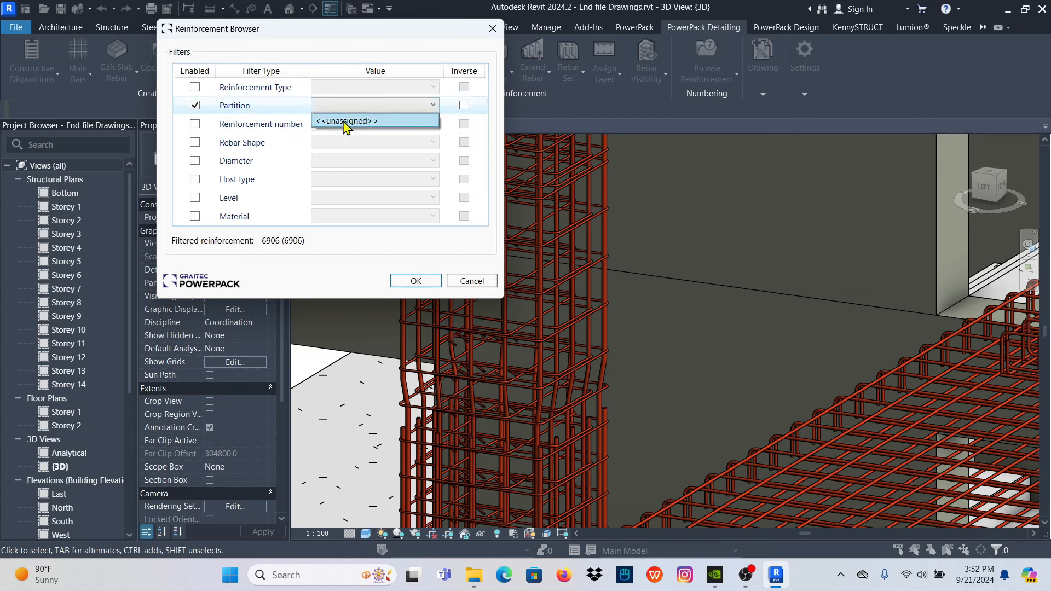
pyautogui.click(404, 106)
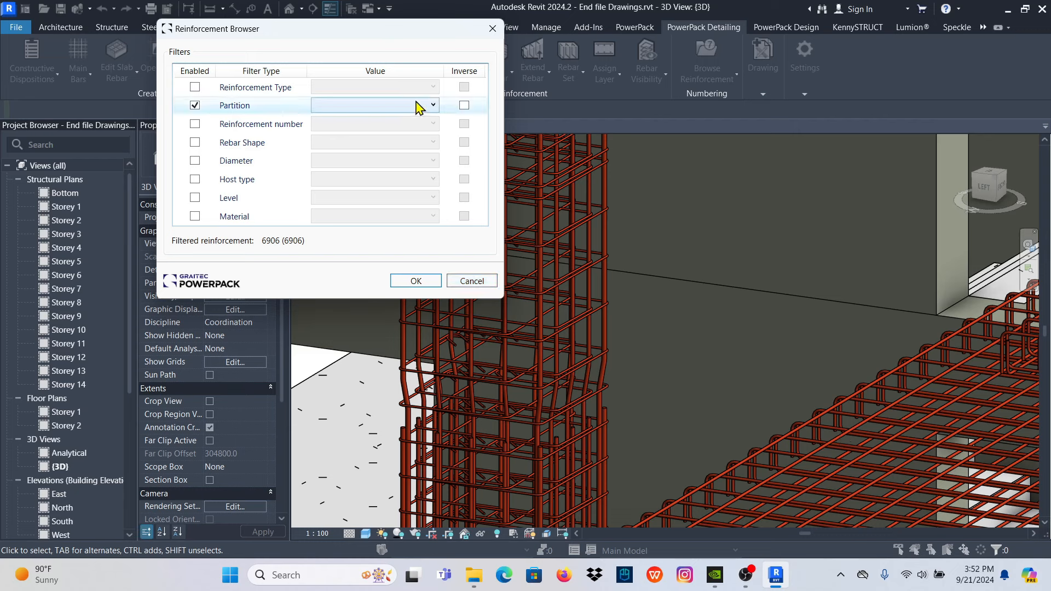
# Replace the Partition filter with the Reinforcement number filter set to 8, and apply it to select the matching bars.
pyautogui.click(195, 124)
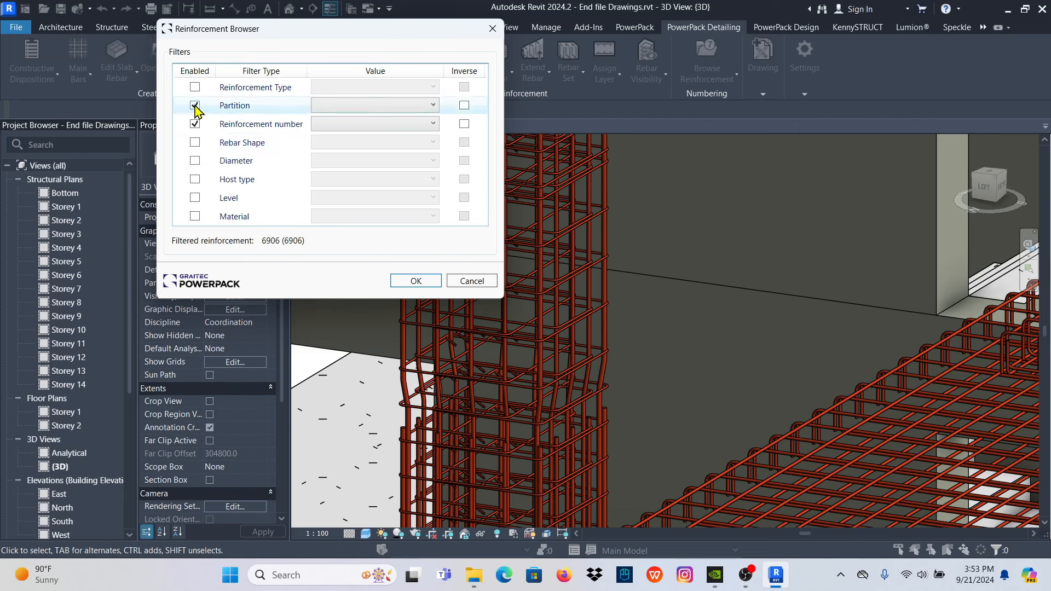
pyautogui.click(195, 106)
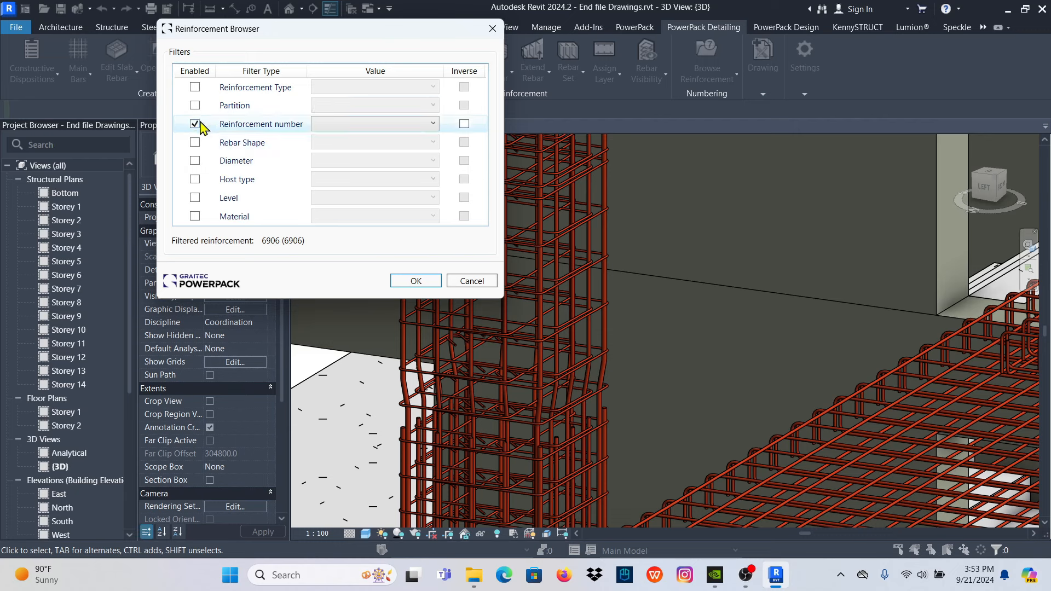
pyautogui.click(433, 125)
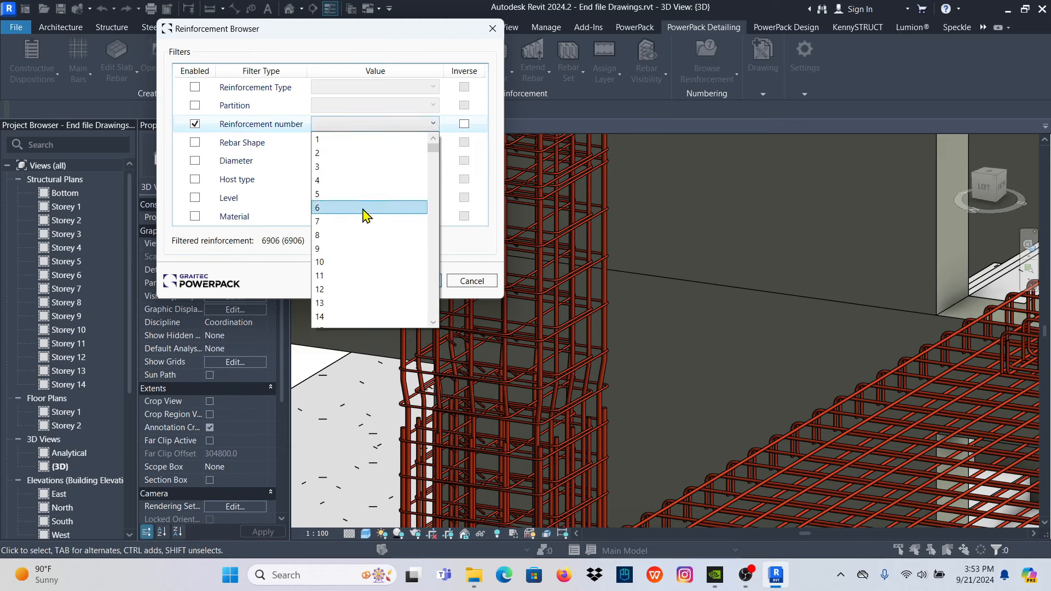
pyautogui.click(339, 235)
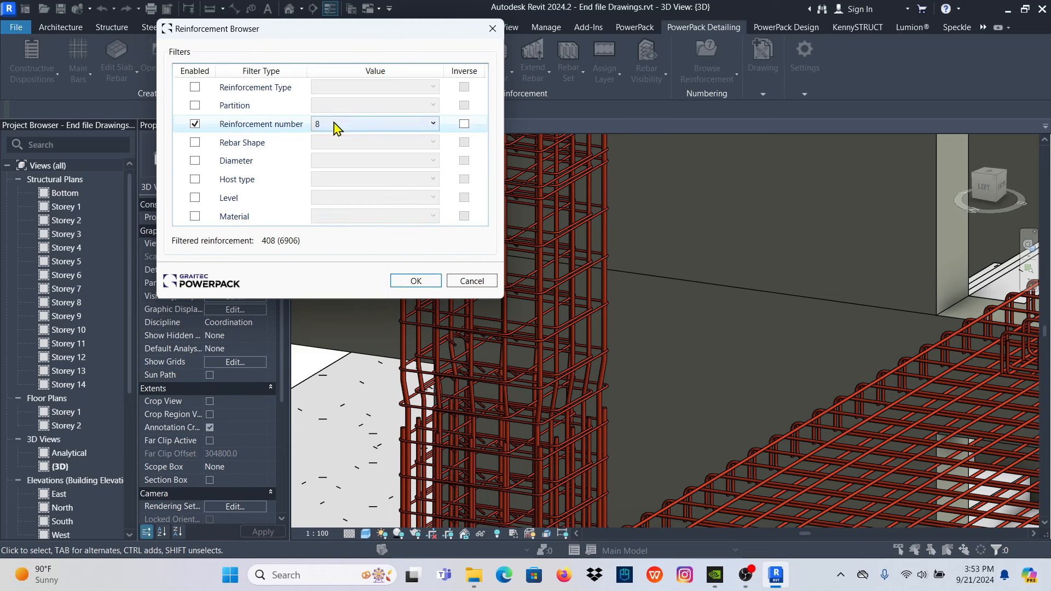
pyautogui.click(416, 280)
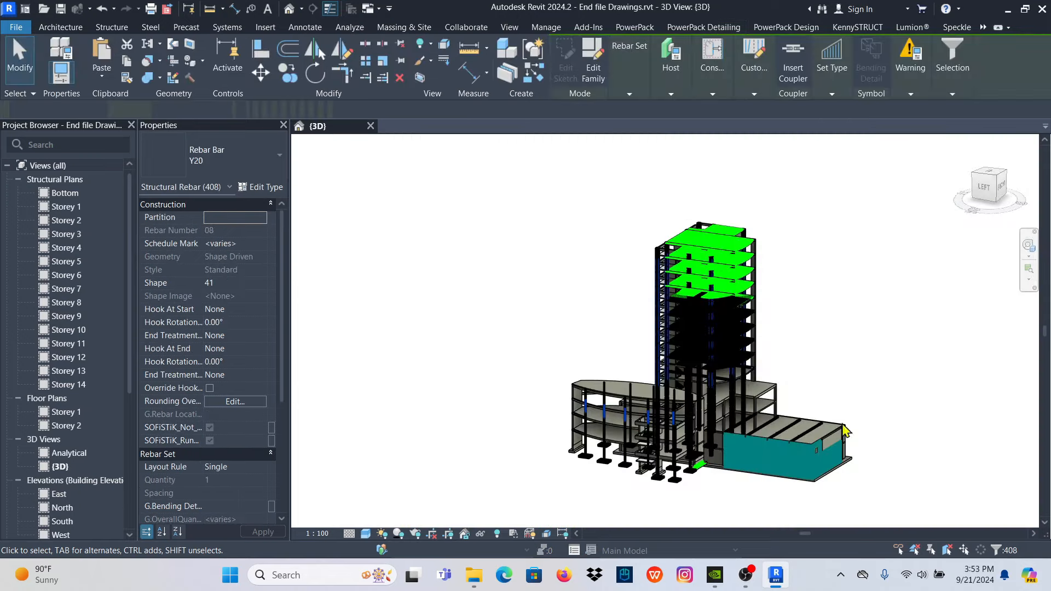
# Examine where the selected number 8 bars sit in the round and rectangular columns, and clear the selection.
pyautogui.scroll(10, 668, 438)
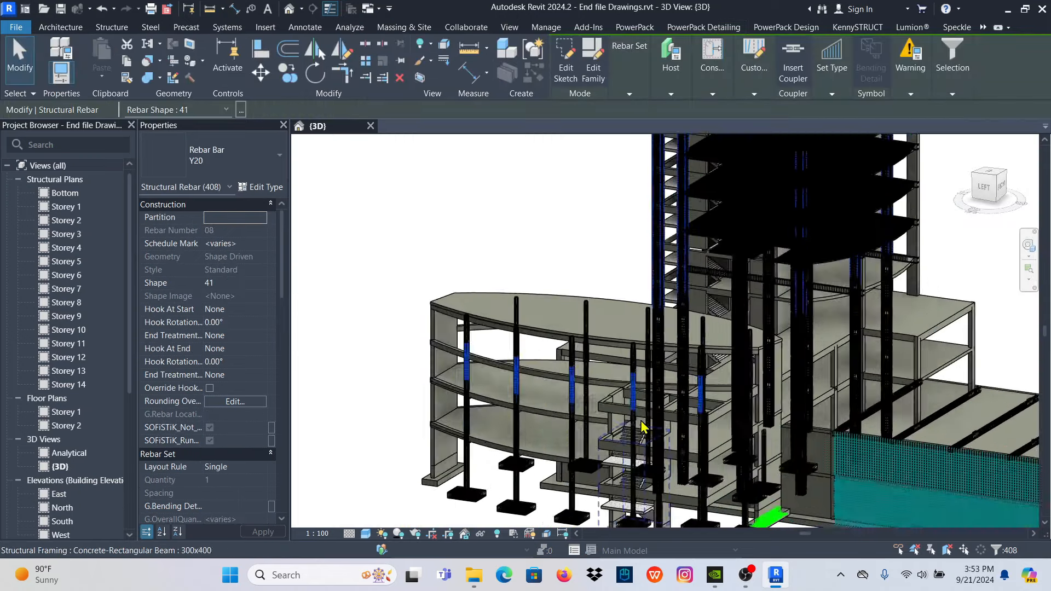
pyautogui.scroll(5, 635, 316)
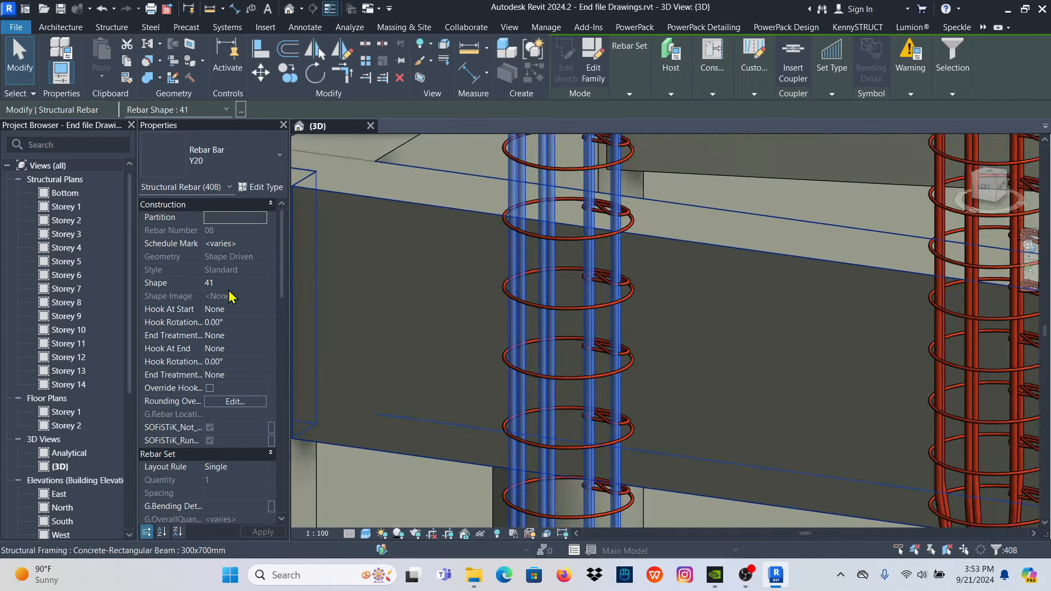
pyautogui.scroll(-6, 479, 377)
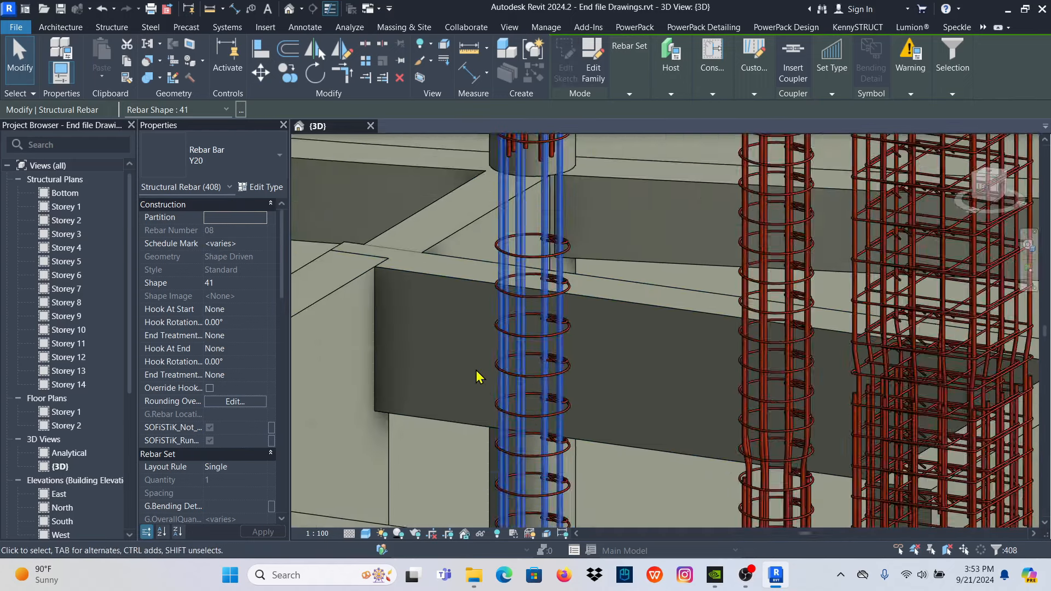
pyautogui.scroll(8, 664, 368)
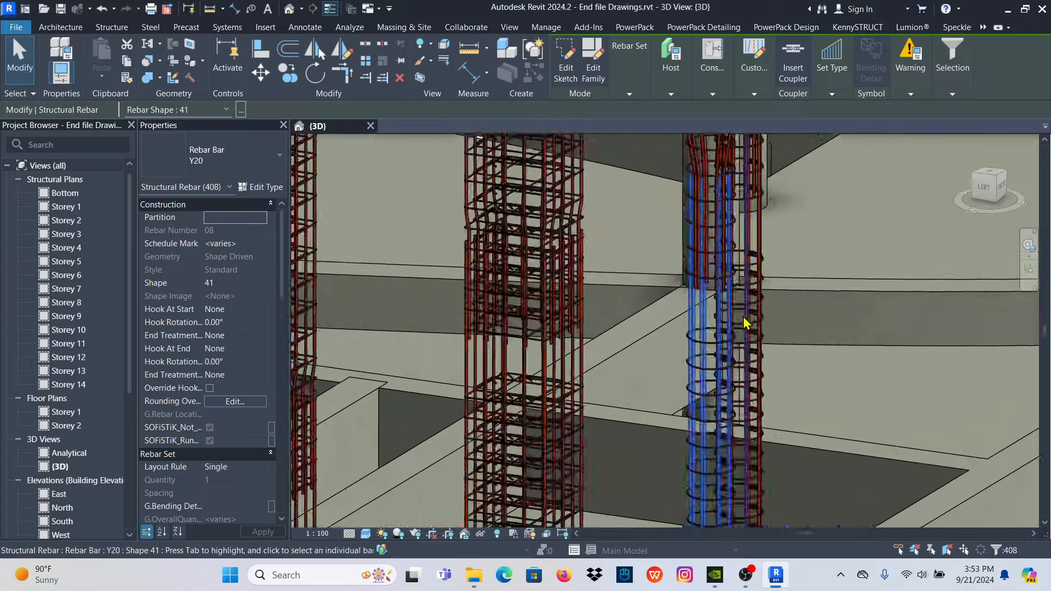
pyautogui.scroll(-6, 601, 436)
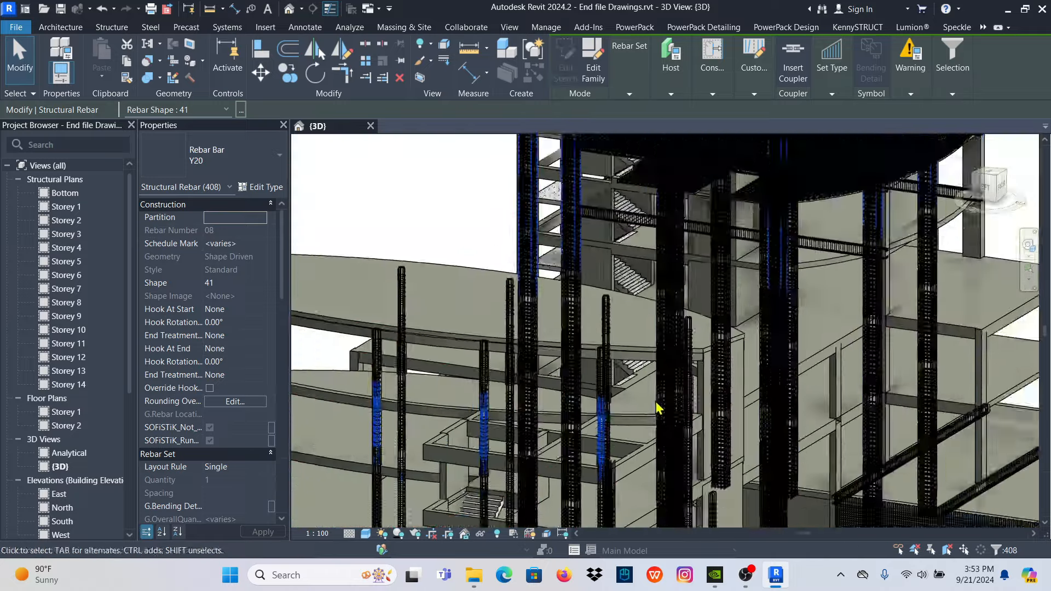
pyautogui.scroll(5, 584, 186)
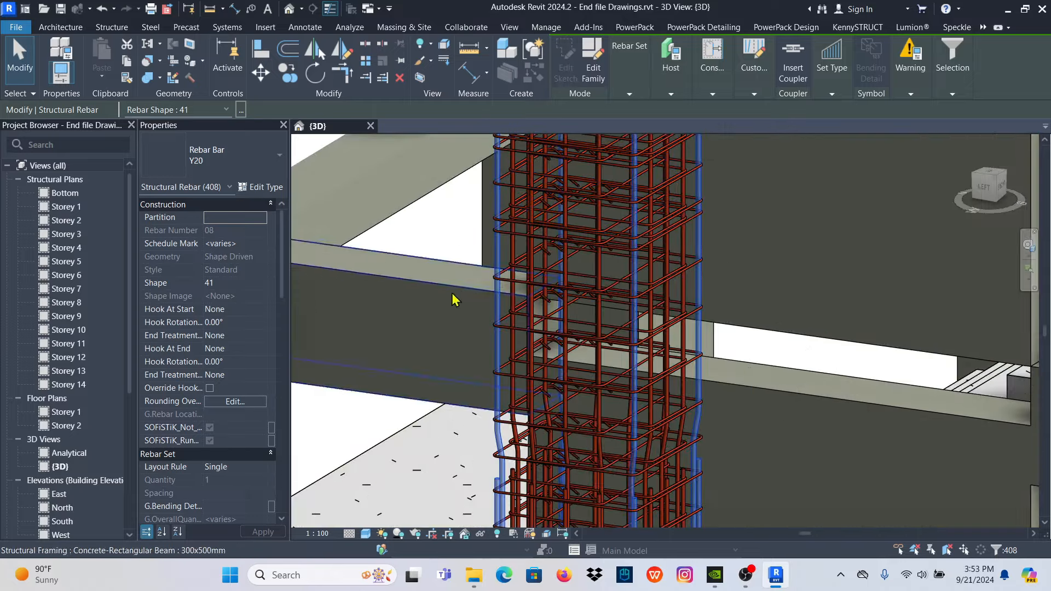
pyautogui.moveTo(717, 48)
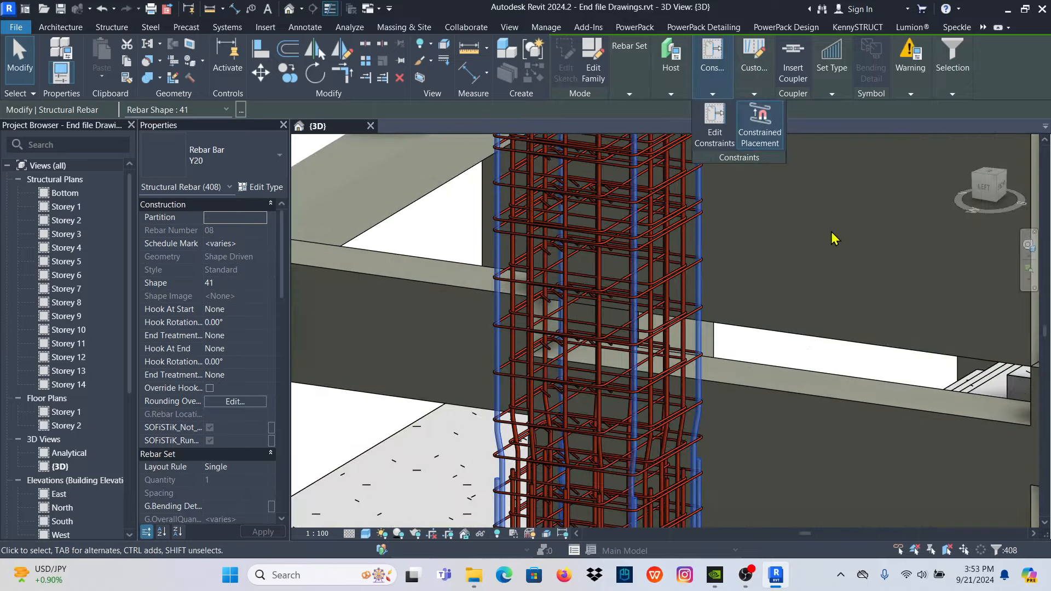
pyautogui.press('Escape')
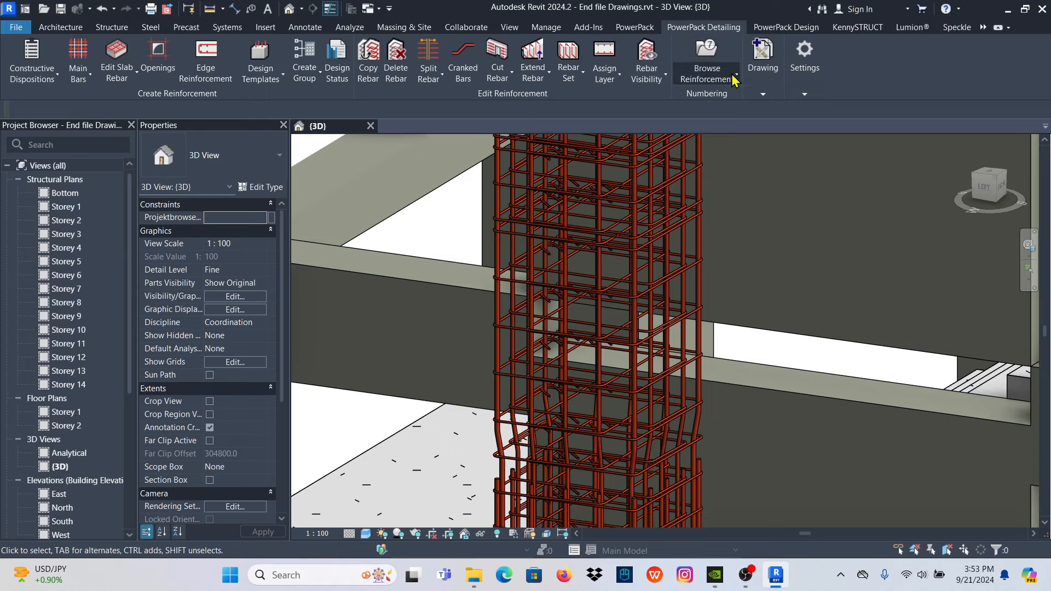
# Open Delete by Rebar Number, review its partition and reinforcement number options for rebar, and close it without deleting anything.
pyautogui.click(733, 80)
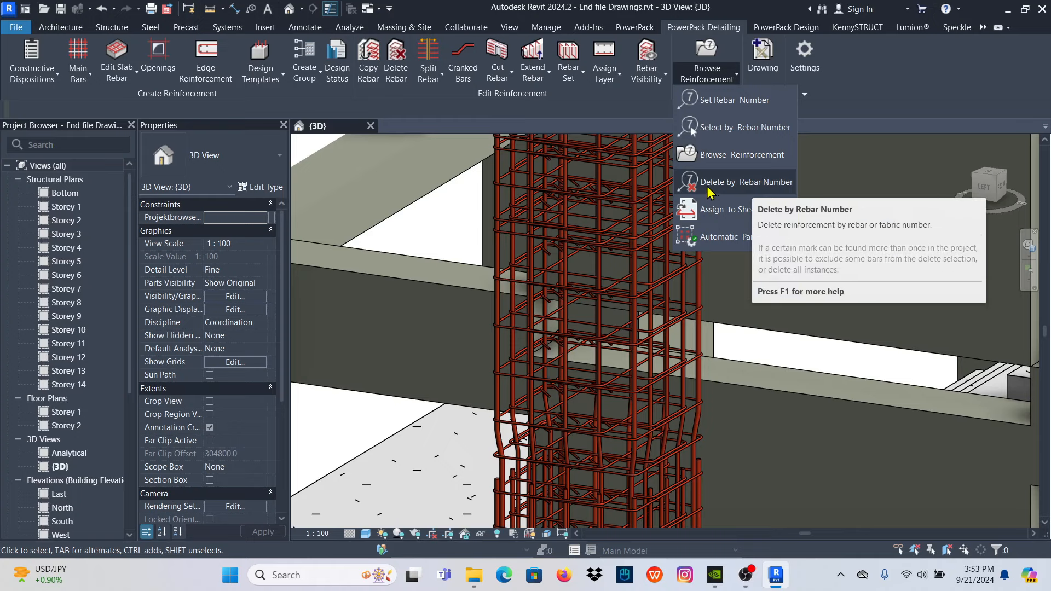
pyautogui.click(732, 186)
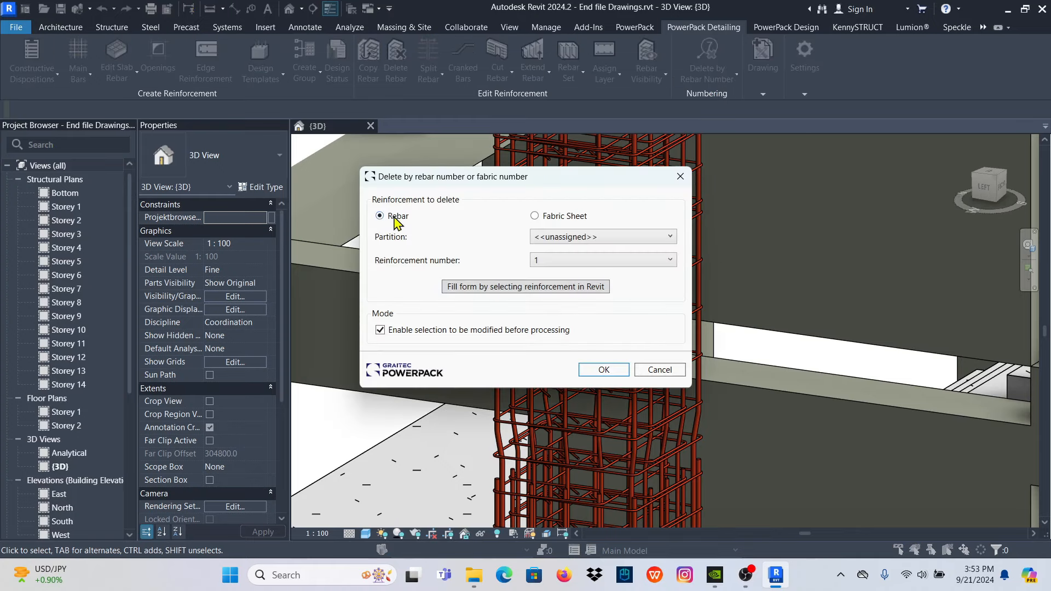
pyautogui.click(669, 237)
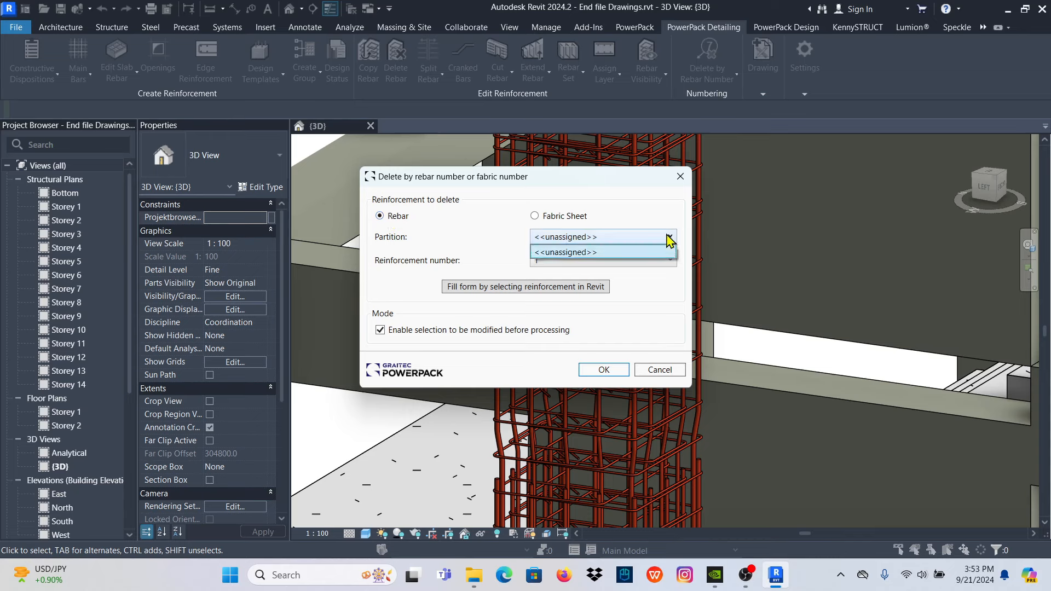
pyautogui.click(668, 236)
pyautogui.click(654, 261)
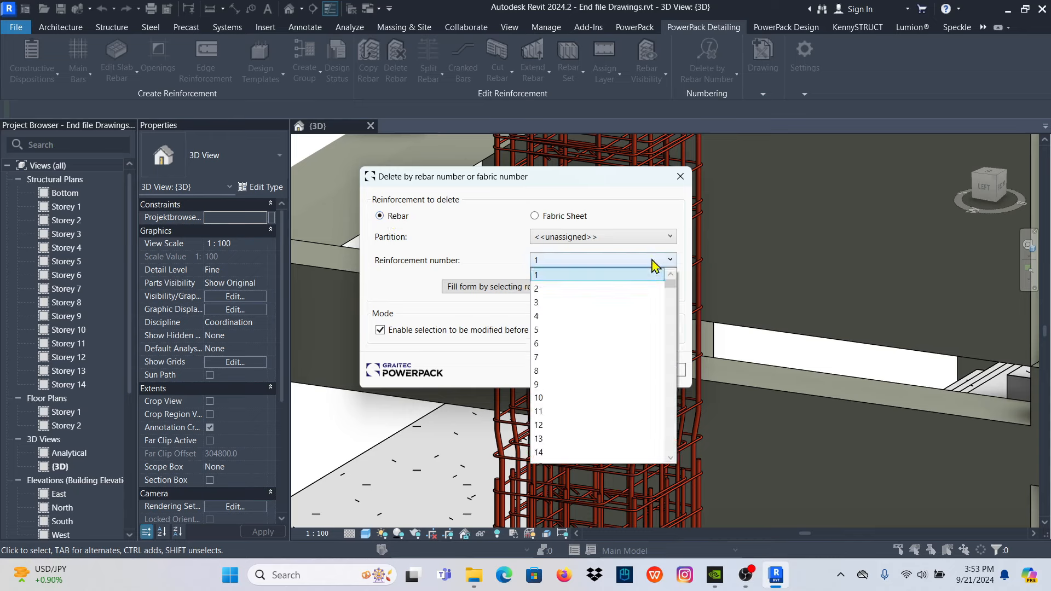
pyautogui.click(555, 261)
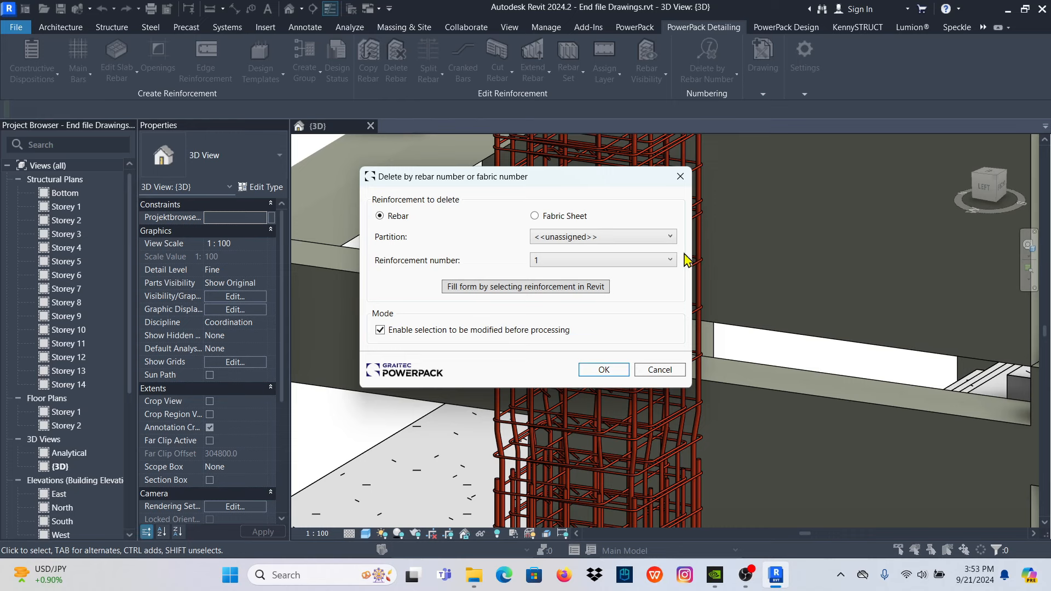
pyautogui.click(682, 176)
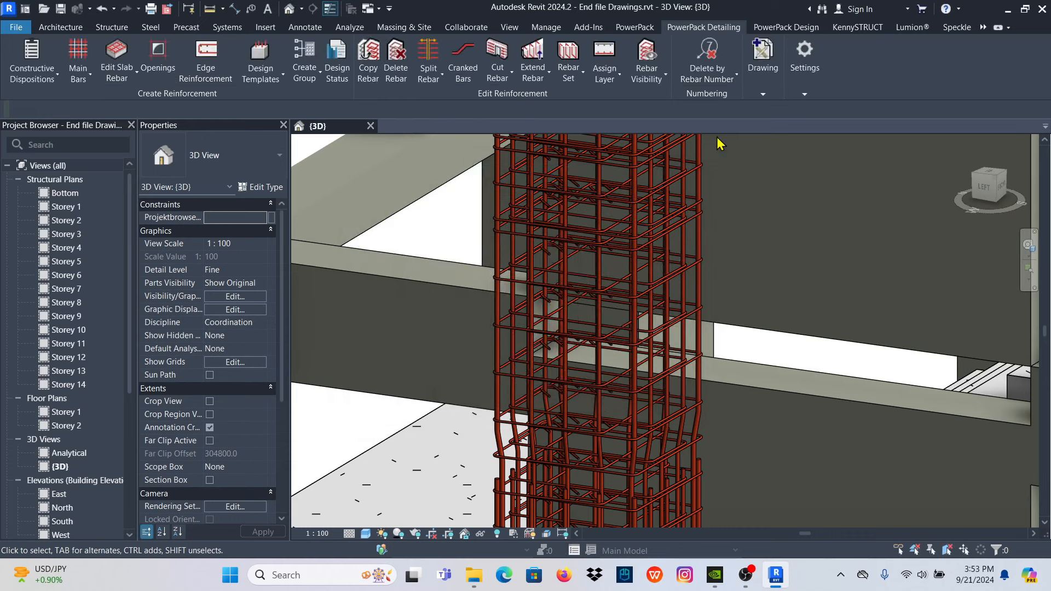
pyautogui.click(736, 76)
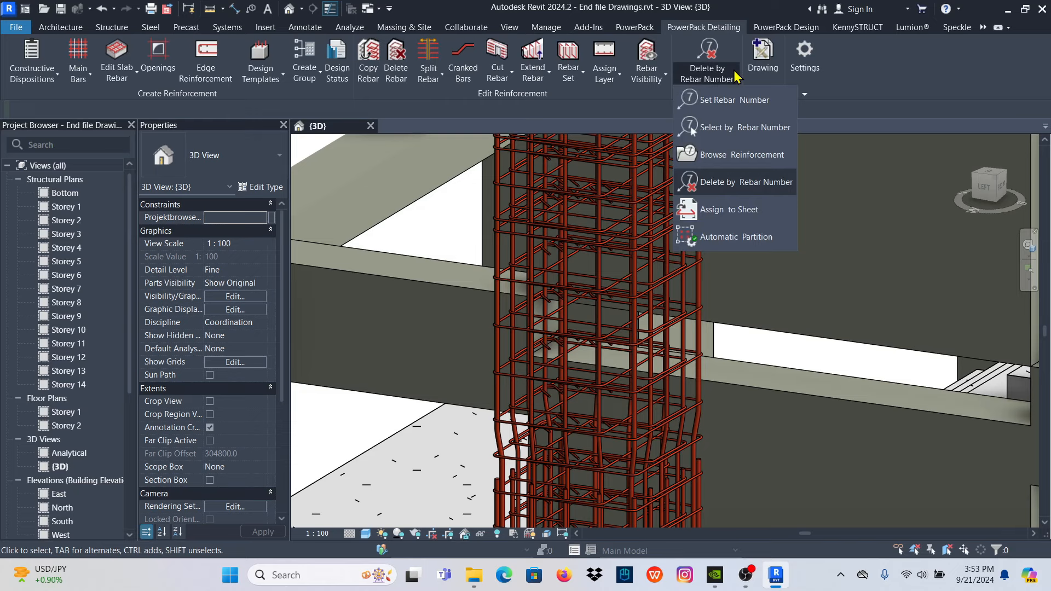
pyautogui.click(736, 76)
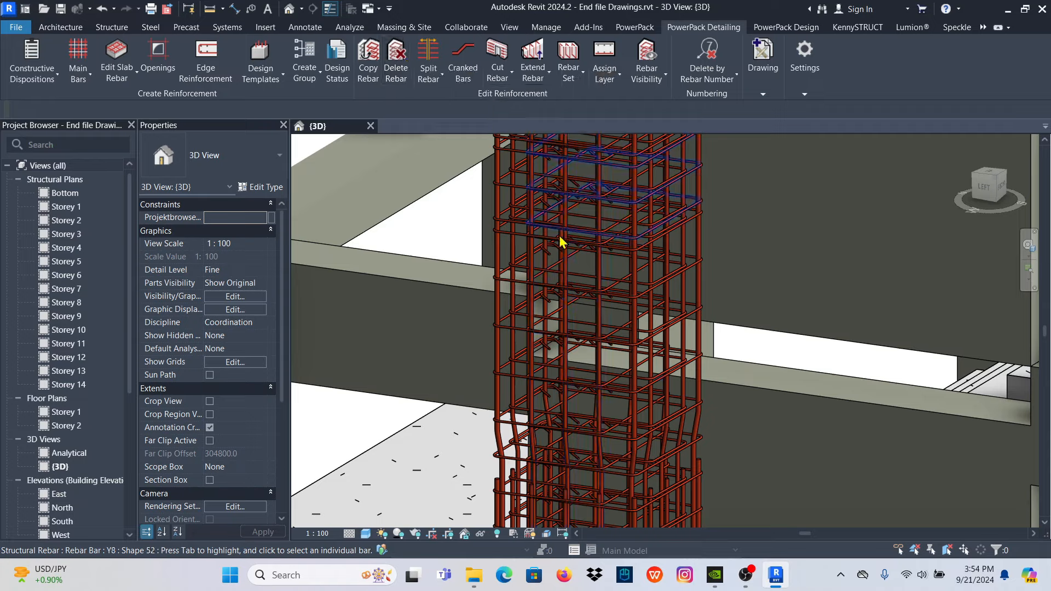
# Delete all reinforcement hosted by the 700x700 column between Storey 5 and Storey 6 using Delete Rebar, with no bars excluded.
pyautogui.scroll(-7, 581, 239)
pyautogui.scroll(7, 507, 272)
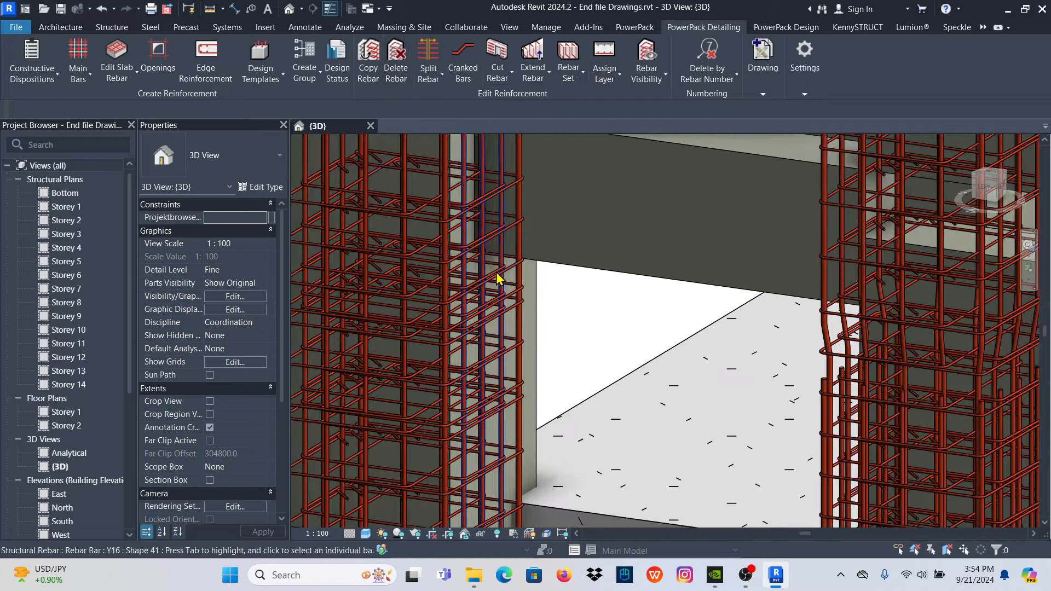
pyautogui.click(397, 60)
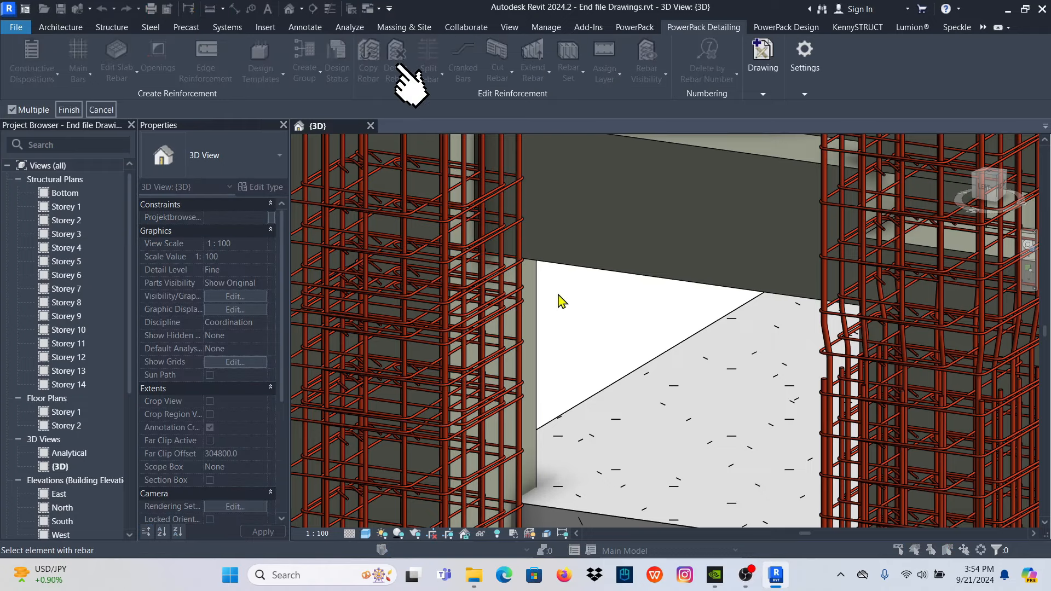
pyautogui.click(541, 306)
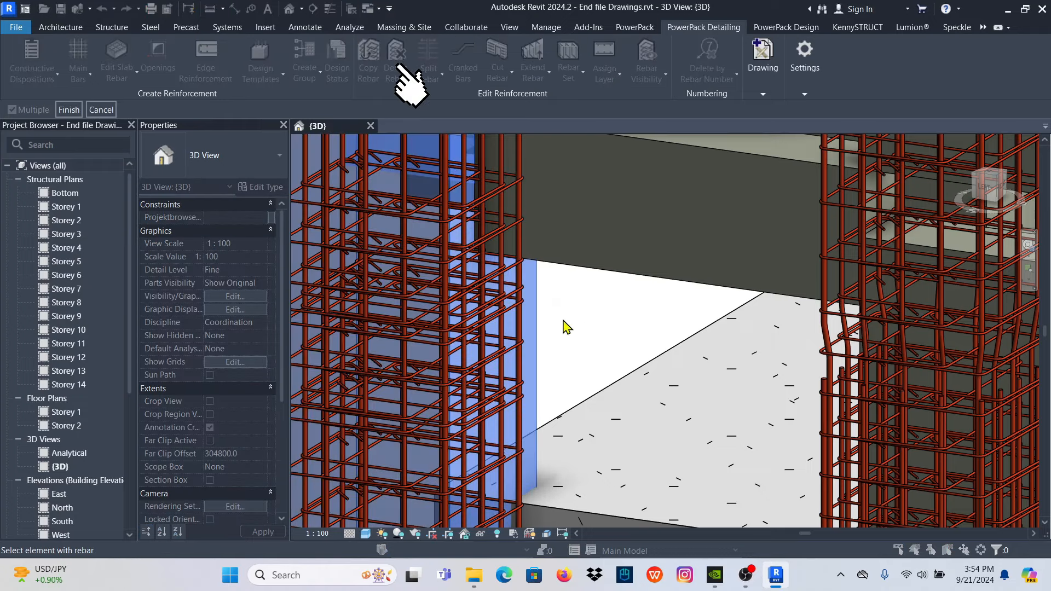
pyautogui.click(69, 109)
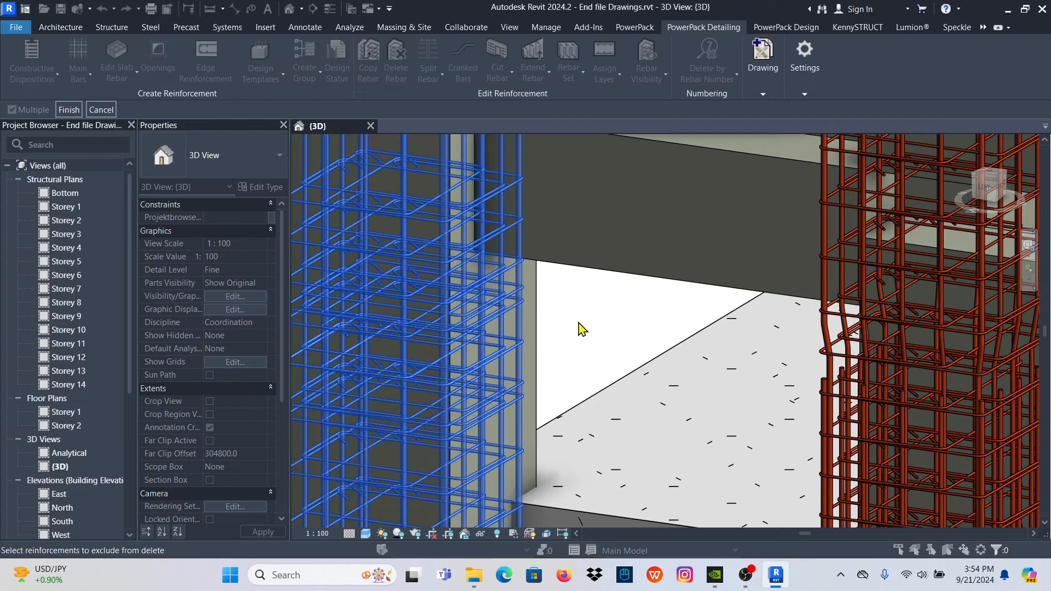
pyautogui.click(67, 110)
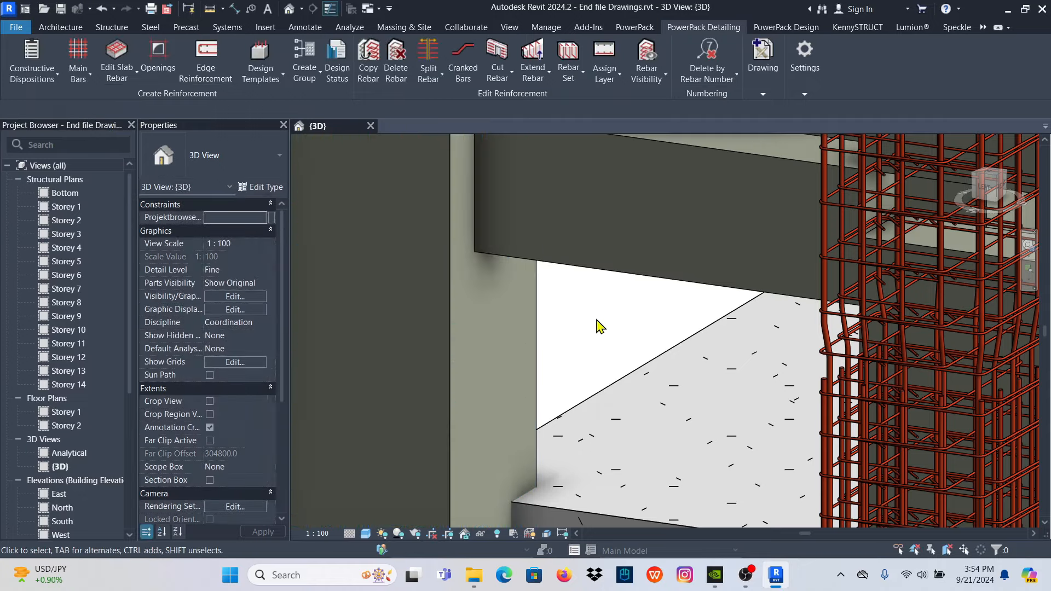
# Inspect the emptied Storey 5 column, deselect it, and undo the deletion of its reinforcement.
pyautogui.scroll(-5, 598, 324)
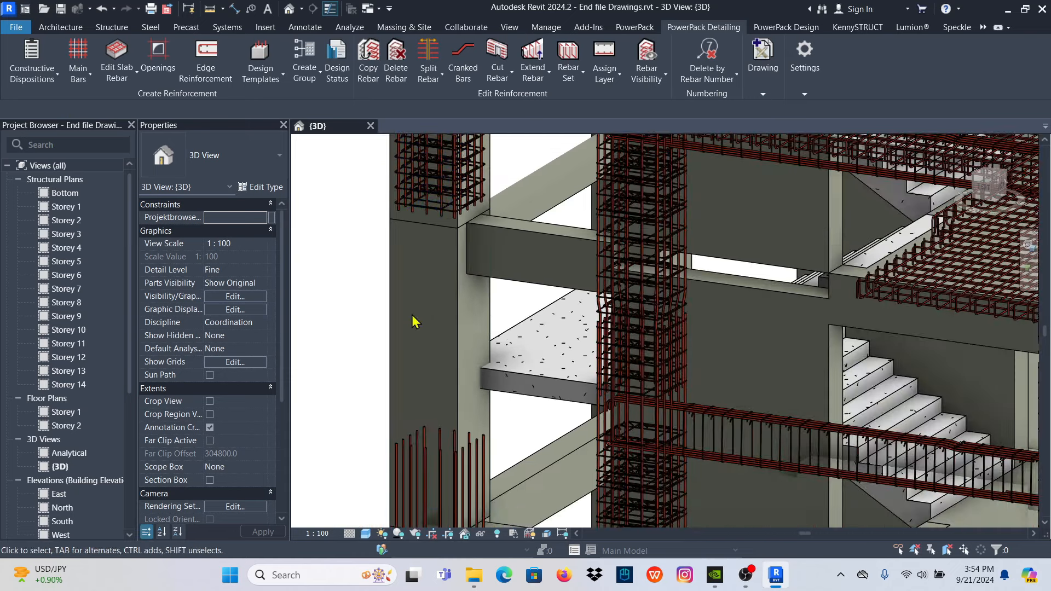
pyautogui.scroll(3, 416, 310)
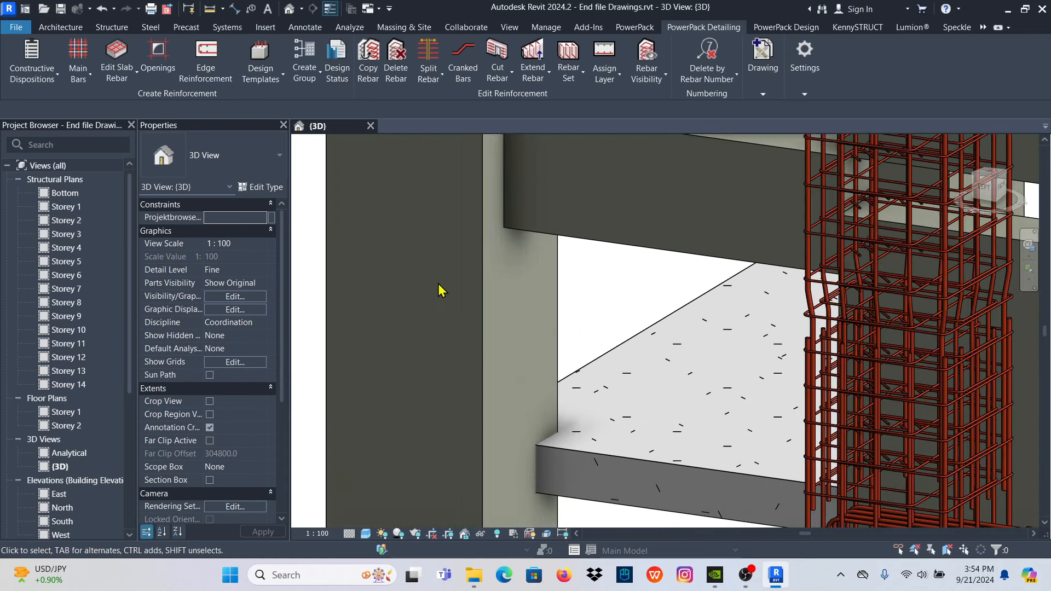
pyautogui.click(487, 274)
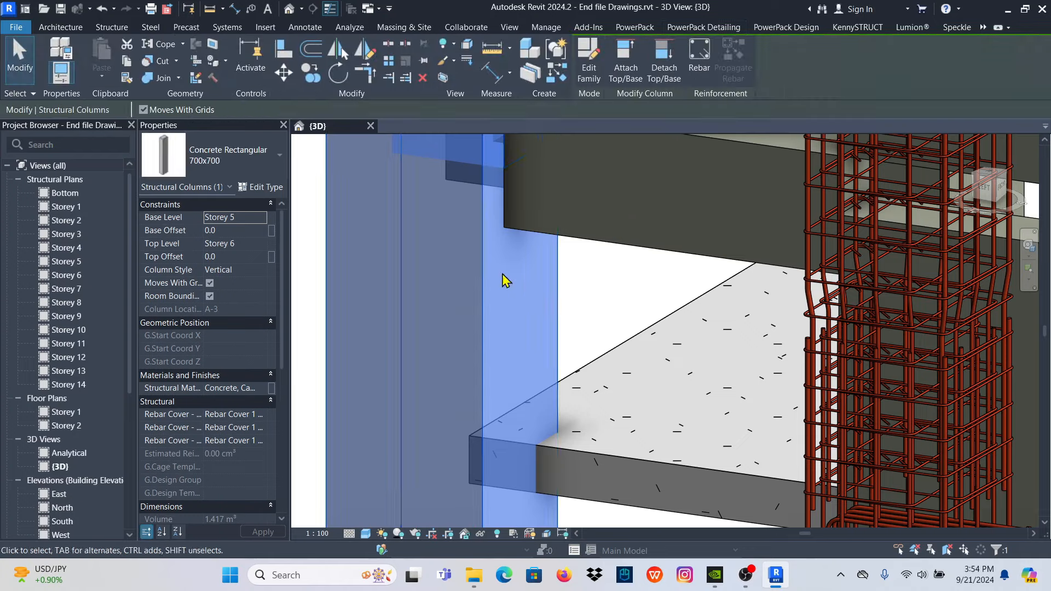
pyautogui.scroll(-3, 462, 327)
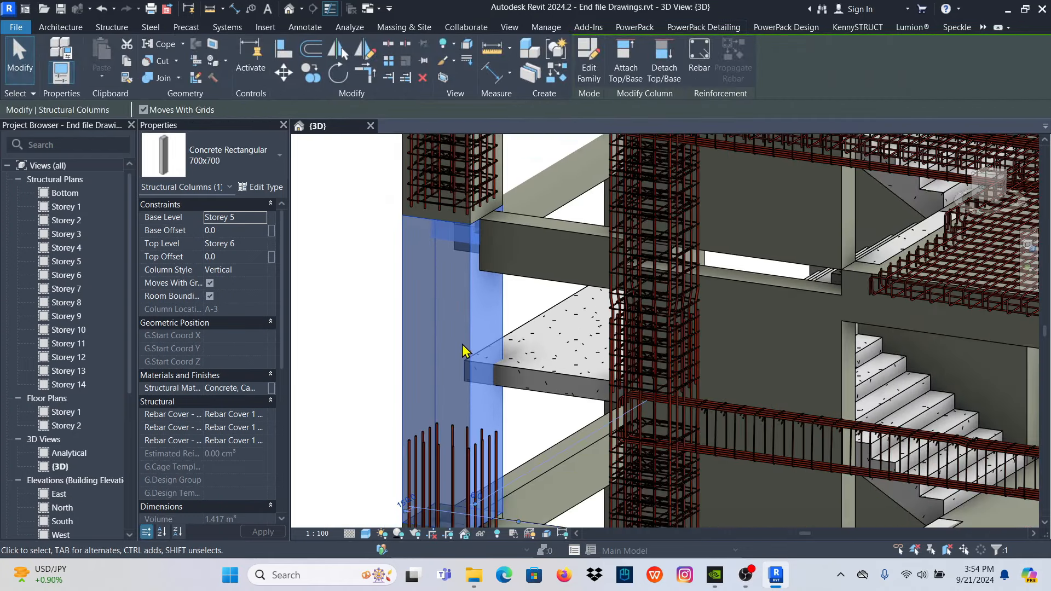
pyautogui.scroll(4, 481, 328)
pyautogui.press('Escape')
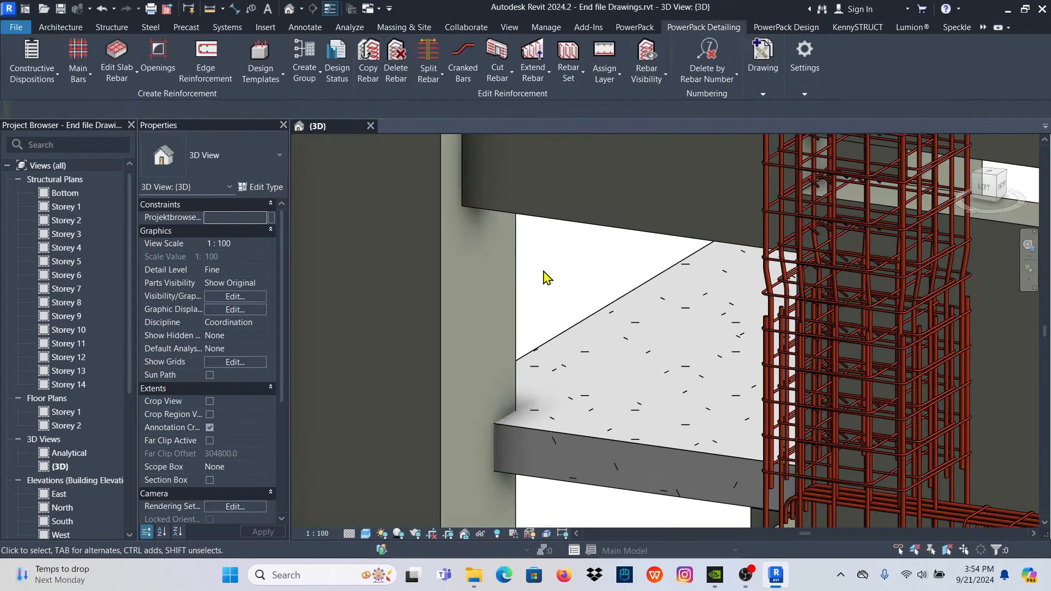
pyautogui.scroll(-3, 546, 274)
pyautogui.scroll(-3, 471, 352)
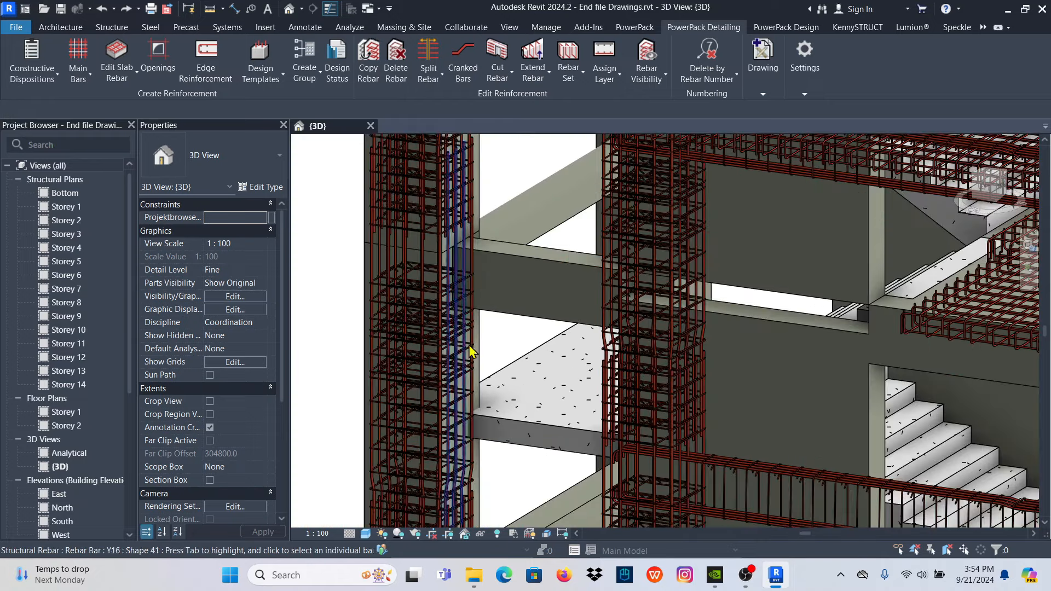
# Open the PowerPack Assign to Sheet tool and choose Sheet: 005 - Unnamed as the target view sheet.
pyautogui.click(737, 78)
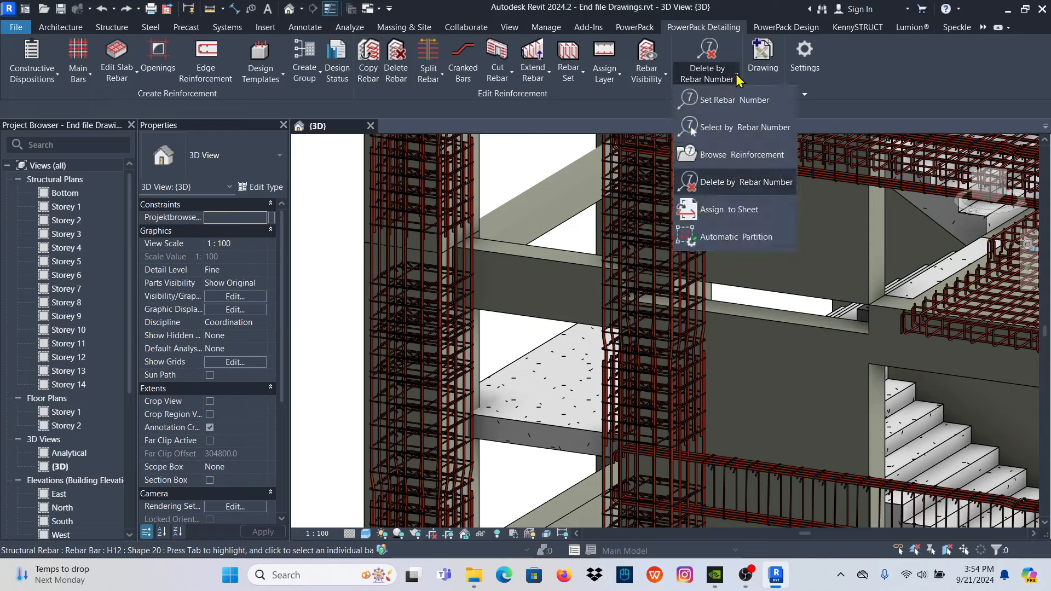
pyautogui.click(732, 211)
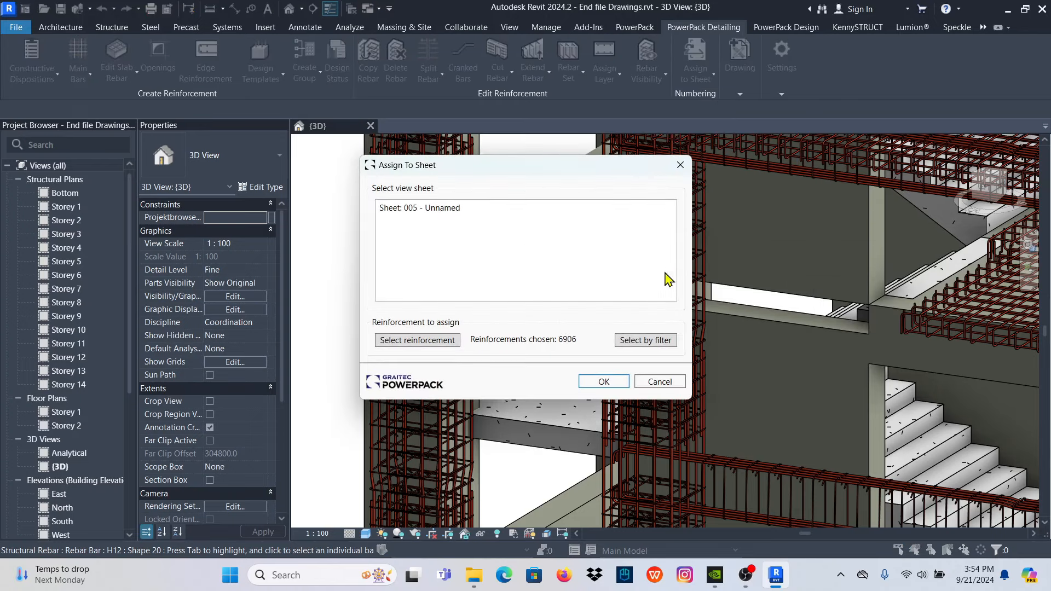
pyautogui.click(387, 211)
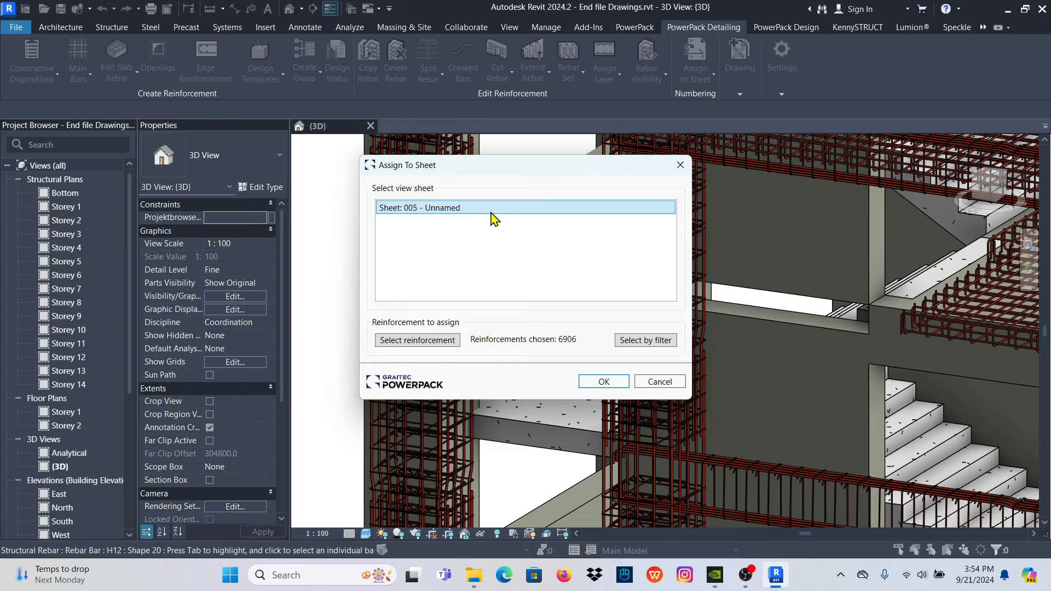
# Pick a single vertical column bar as the reinforcement to assign, finish the selection, and close Assign To Sheet without applying it.
pyautogui.click(435, 339)
pyautogui.scroll(5, 493, 230)
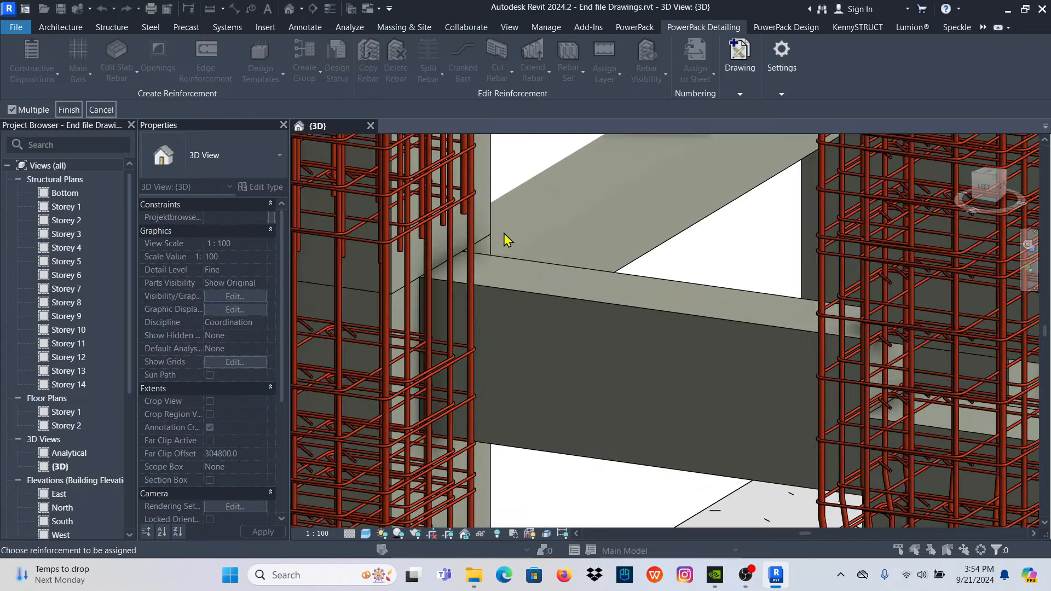
pyautogui.scroll(2, 504, 233)
pyautogui.click(459, 255)
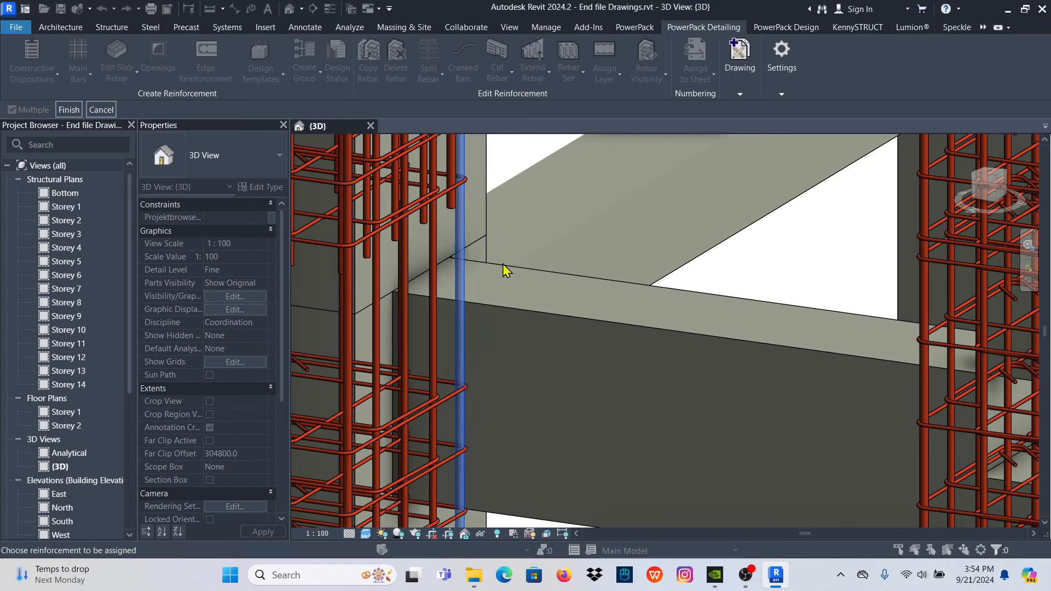
pyautogui.click(69, 109)
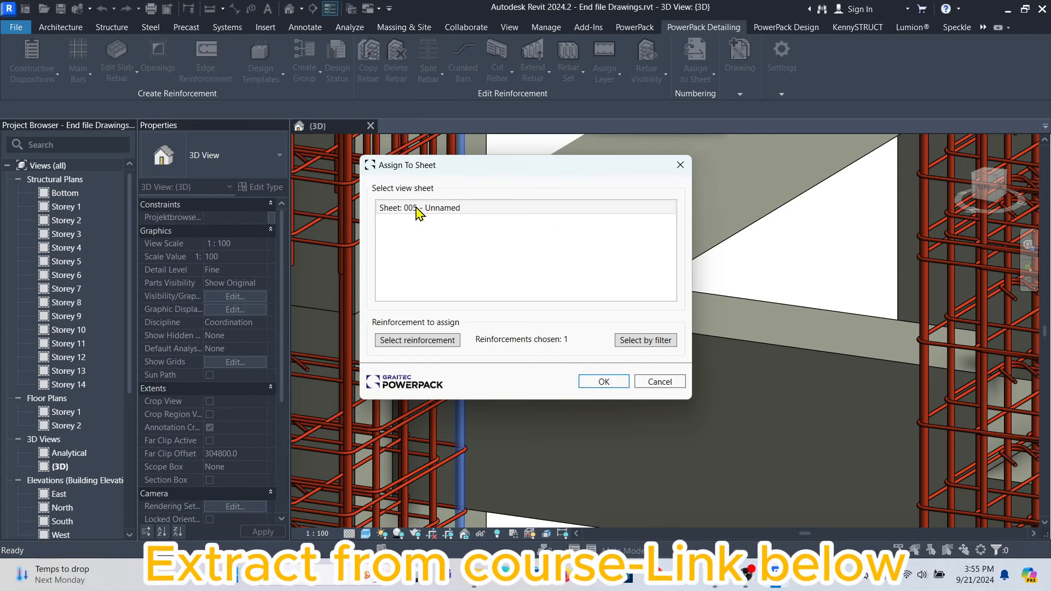
pyautogui.click(680, 166)
pyautogui.scroll(3, 489, 382)
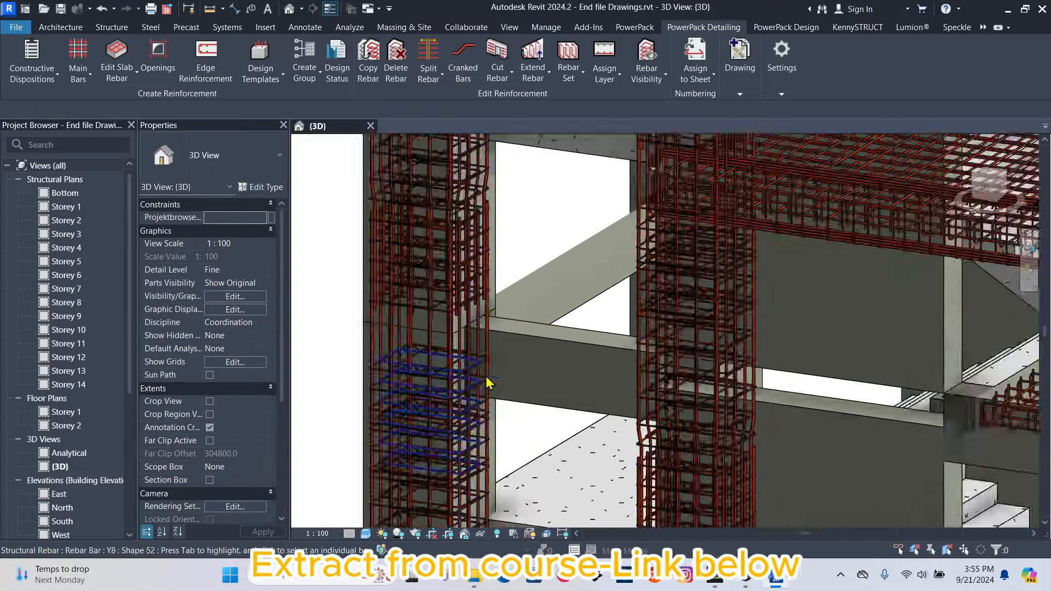
pyautogui.scroll(-5, 489, 381)
pyautogui.scroll(5, 569, 361)
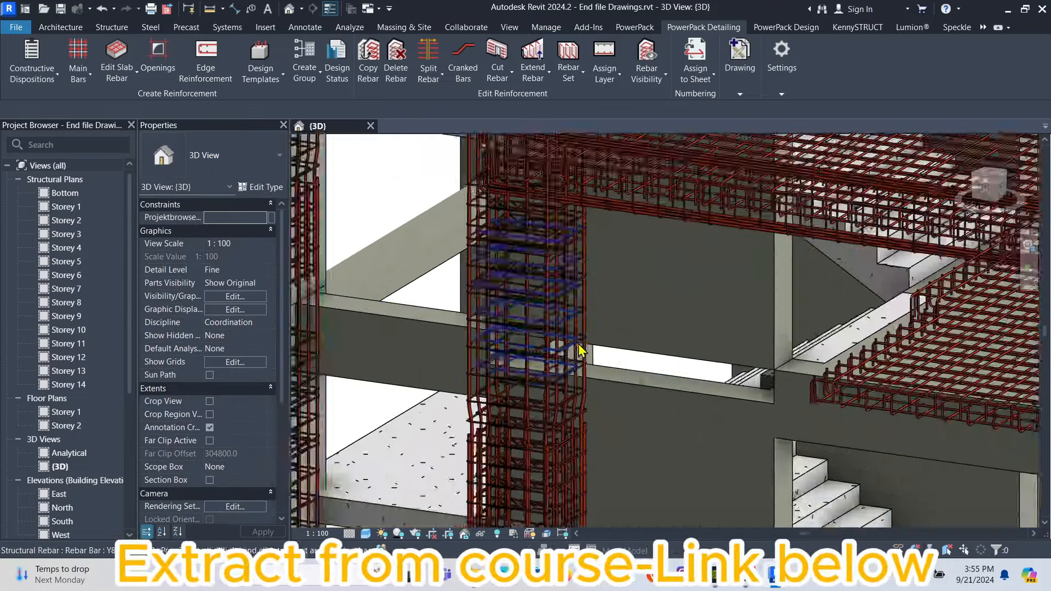
pyautogui.scroll(2, 580, 350)
pyautogui.scroll(-4, 473, 347)
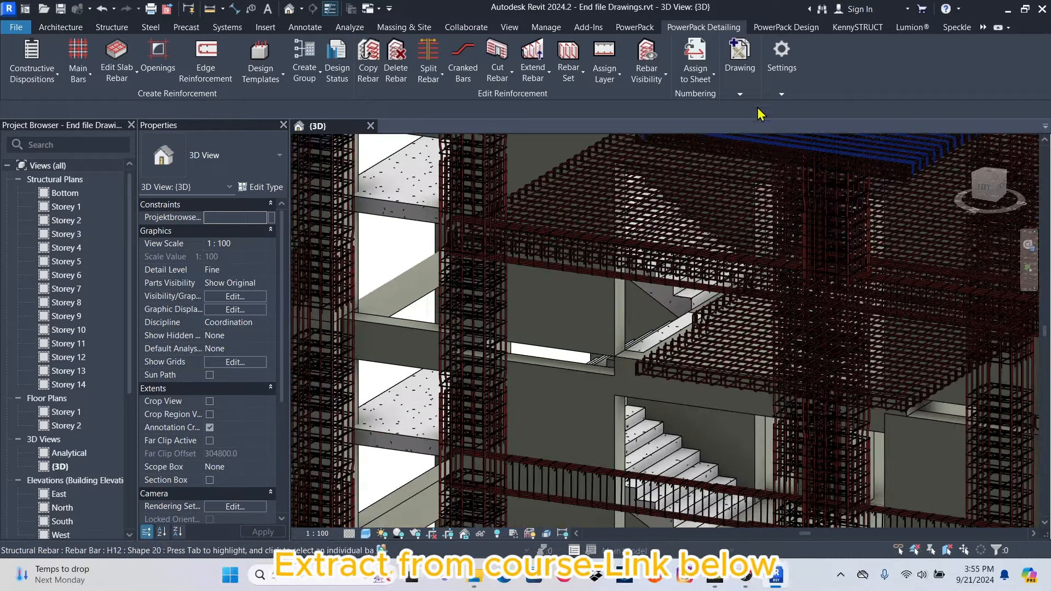
pyautogui.click(713, 77)
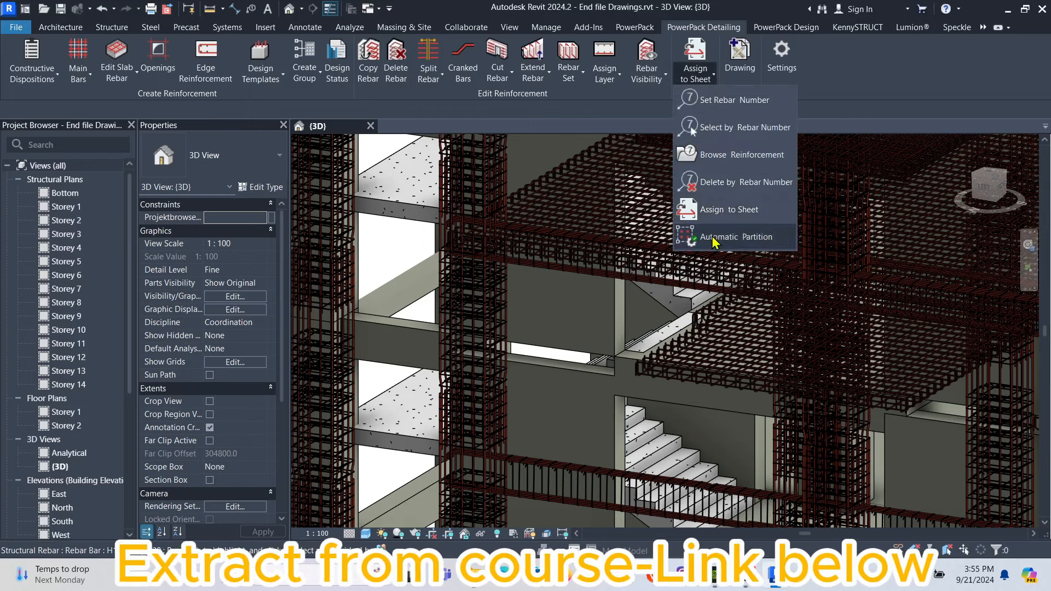
pyautogui.scroll(4, 410, 271)
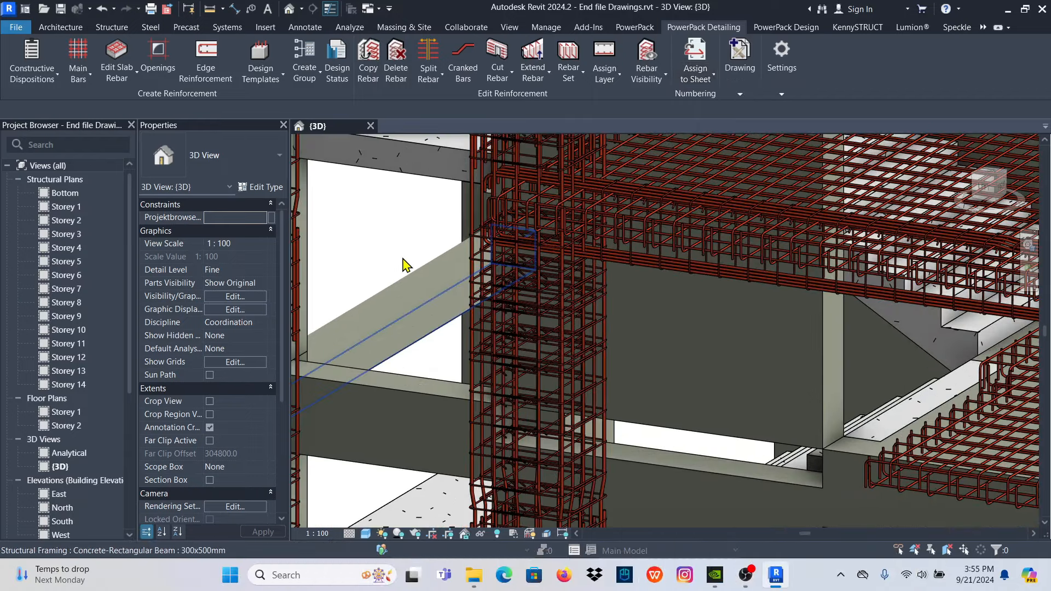